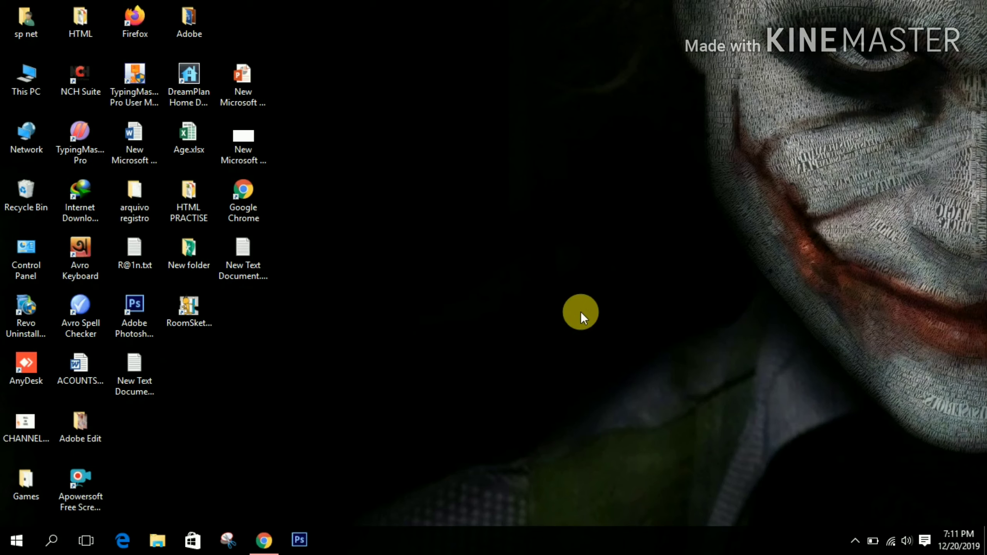
- Switch to Photoshop and create a new blank square document with a white background
left_click(300, 538)
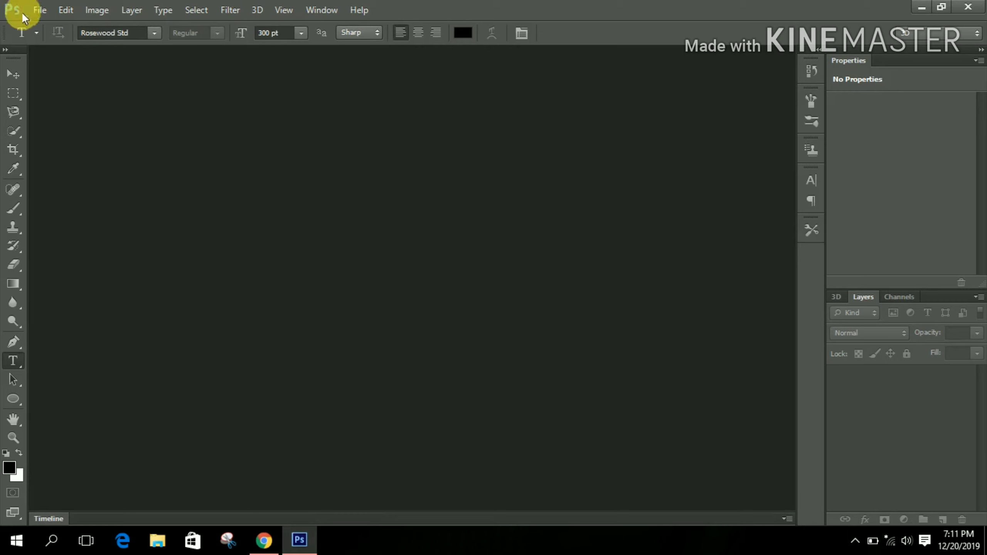
left_click(42, 10)
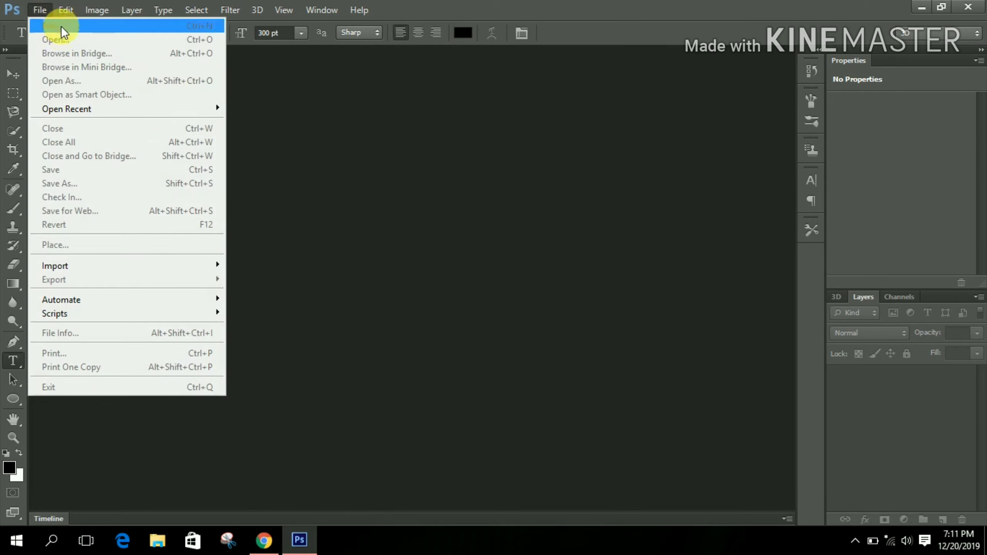
left_click(308, 143)
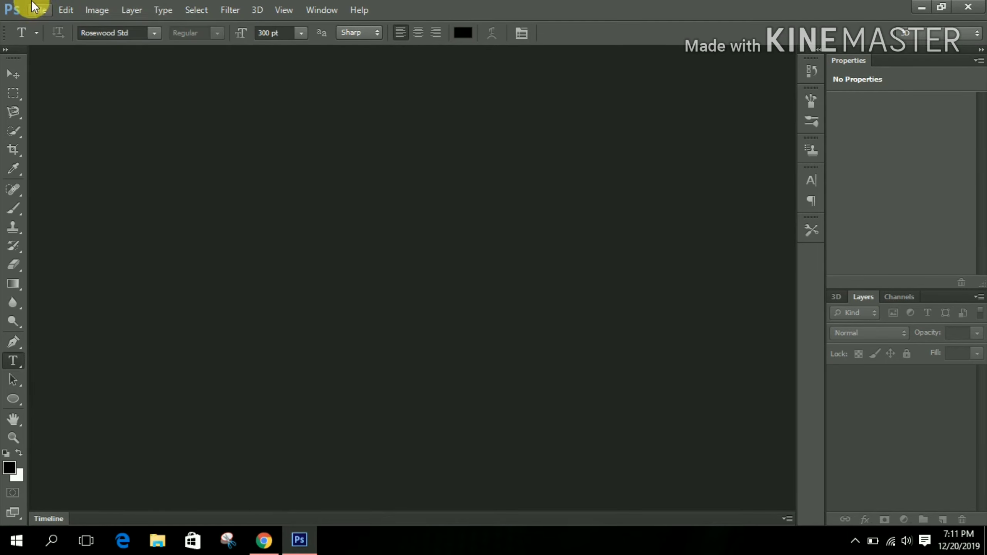
left_click(41, 10)
left_click(65, 77)
left_click(41, 10)
left_click(59, 26)
left_click(627, 124)
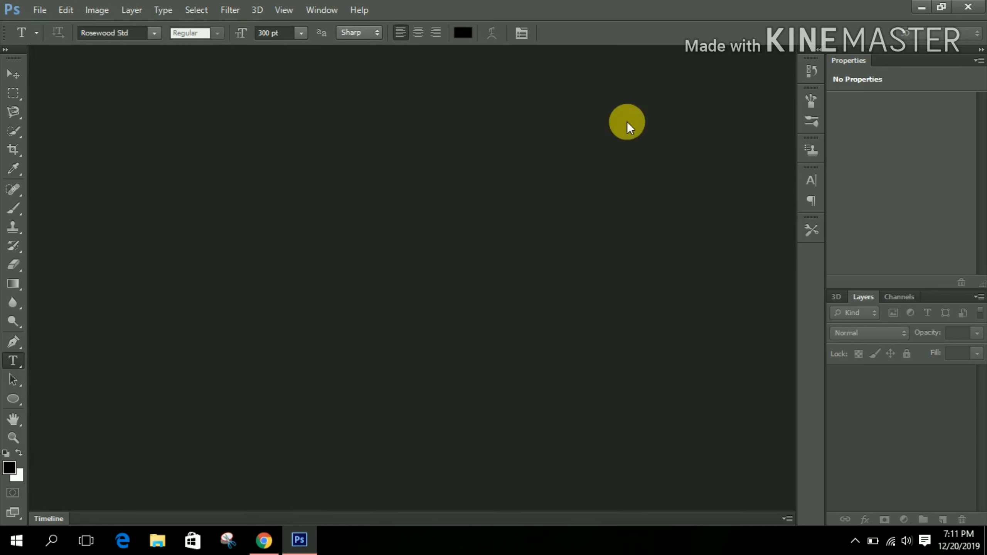
- Add a gradient fill layer above the background using the black-to-white gradient preset
left_click(905, 520)
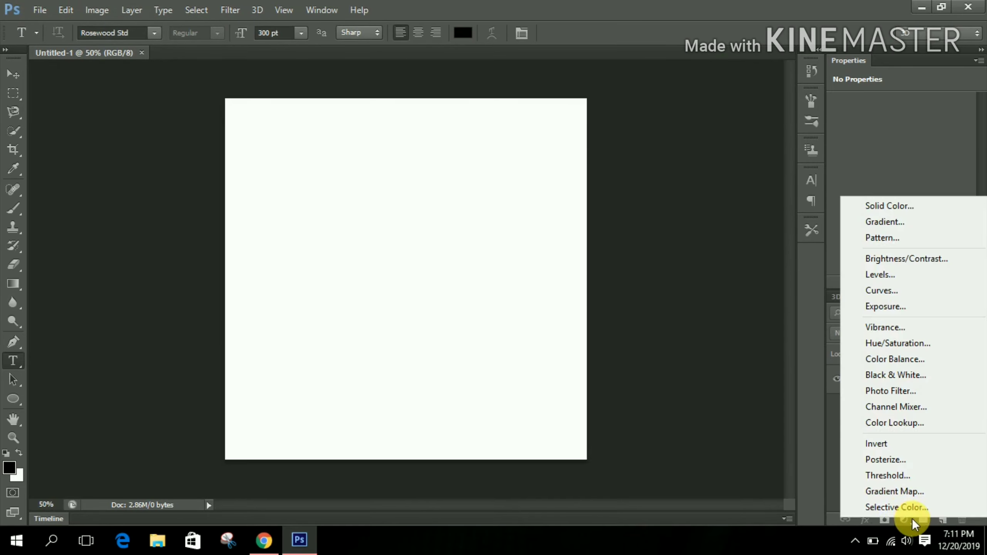
left_click(890, 221)
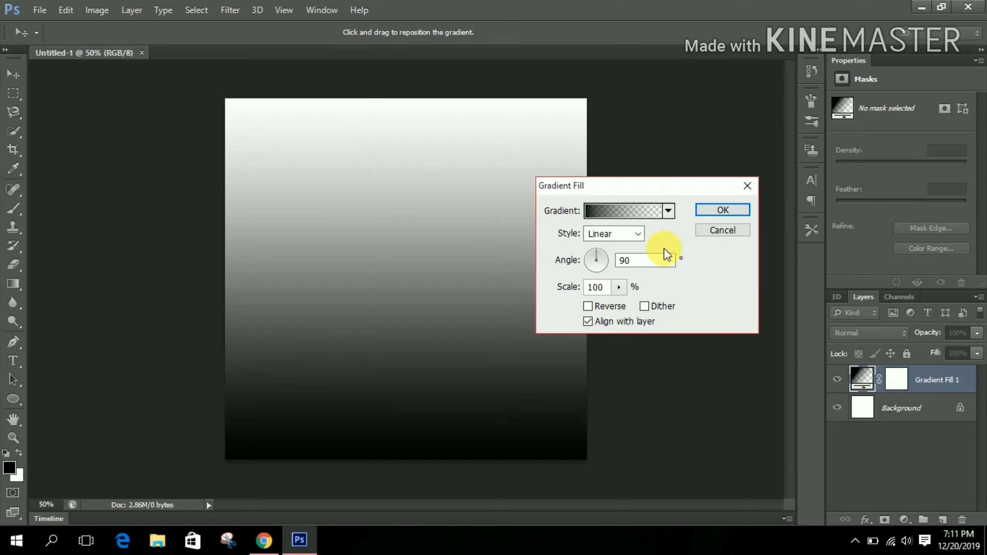
left_click(665, 209)
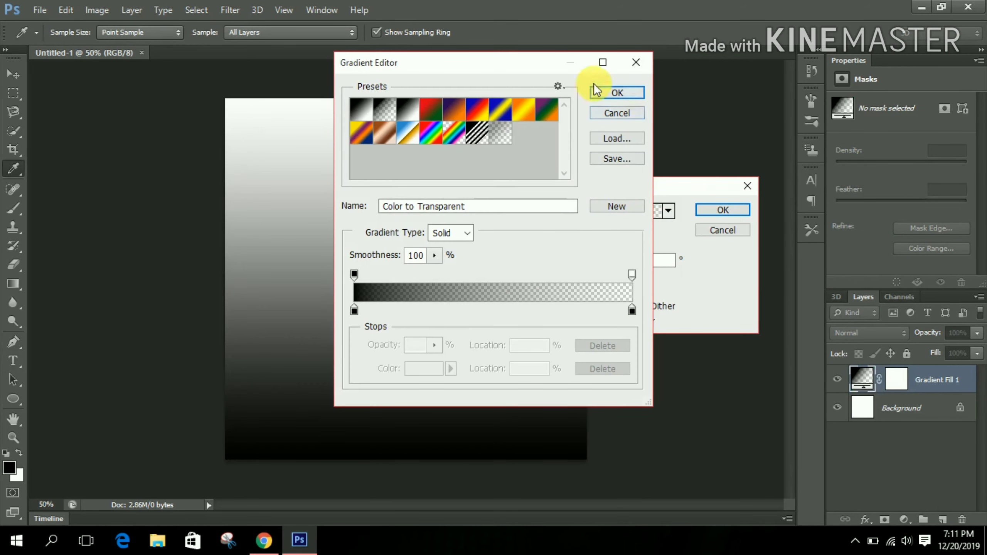
left_click(417, 117)
left_click(617, 92)
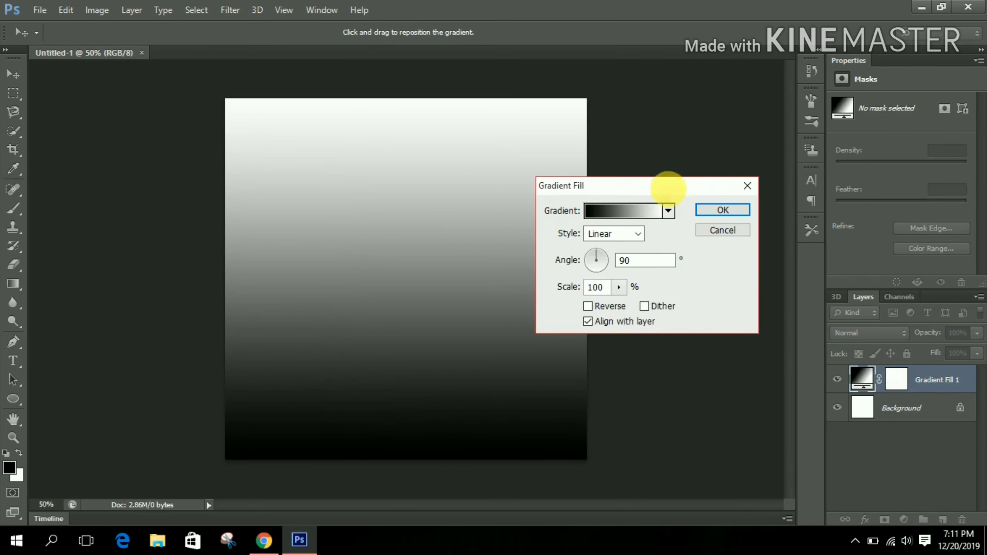
- Make the gradient fill radial and reversed with a scale of 209%, and apply it
left_click(631, 235)
left_click(617, 260)
left_click(618, 306)
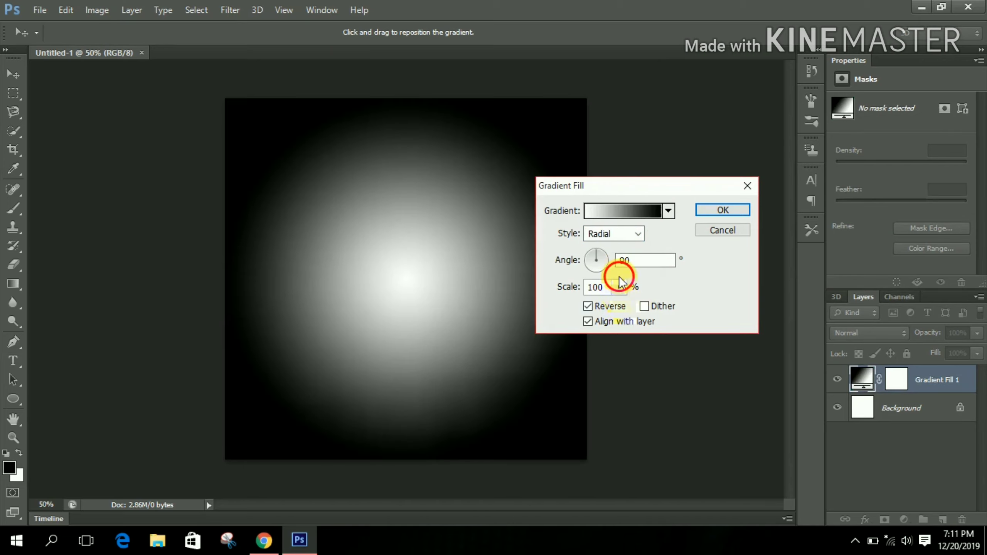
left_click_drag(629, 299, 627, 302)
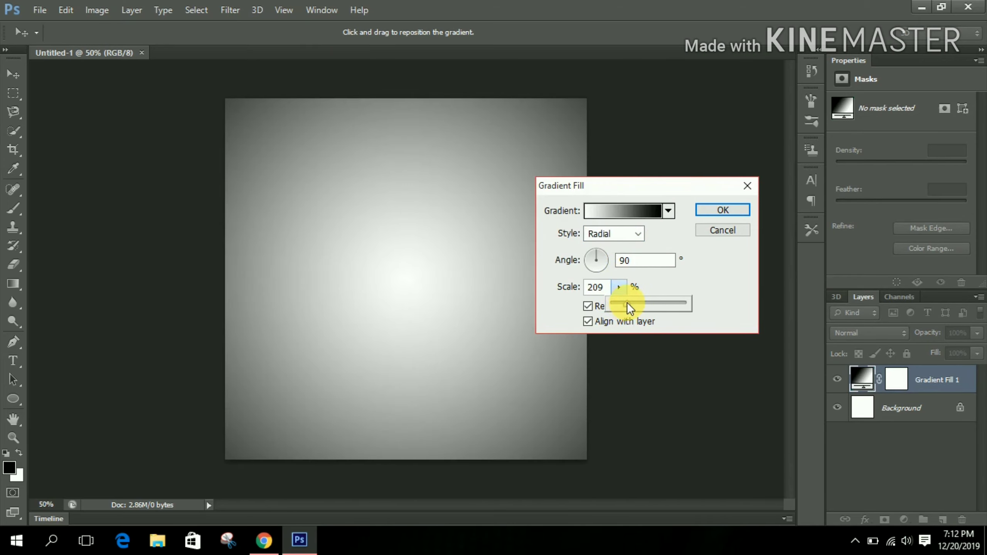
left_click(747, 209)
- Add the black text "PS" in 300 pt Rosewood Std and centre it horizontally on the canvas
key("t")
left_click(328, 300)
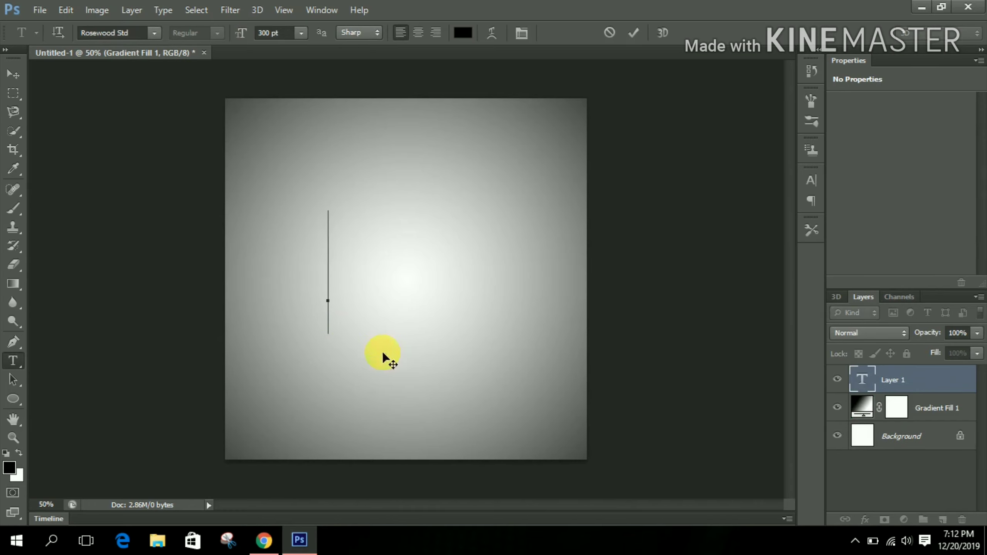
type("PS")
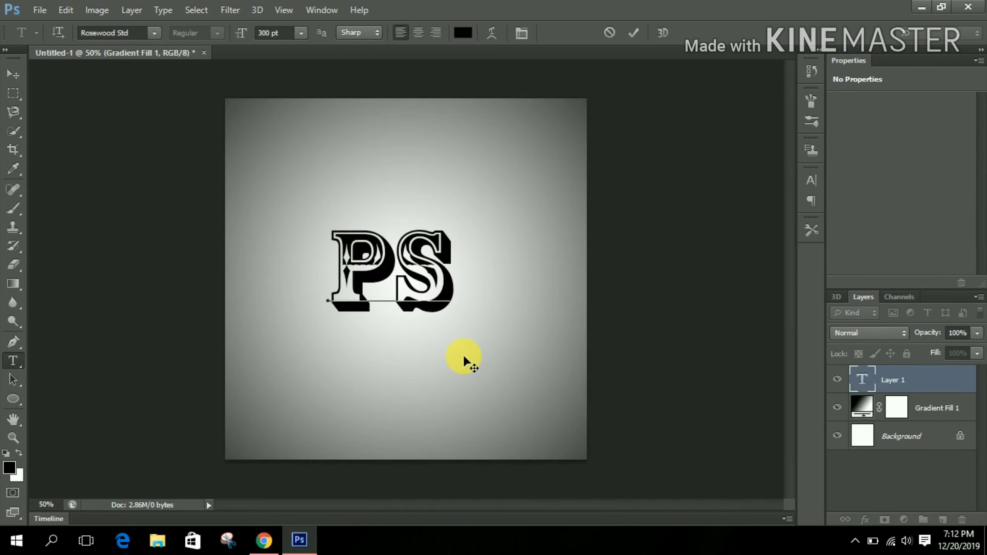
left_click_drag(453, 200, 468, 202)
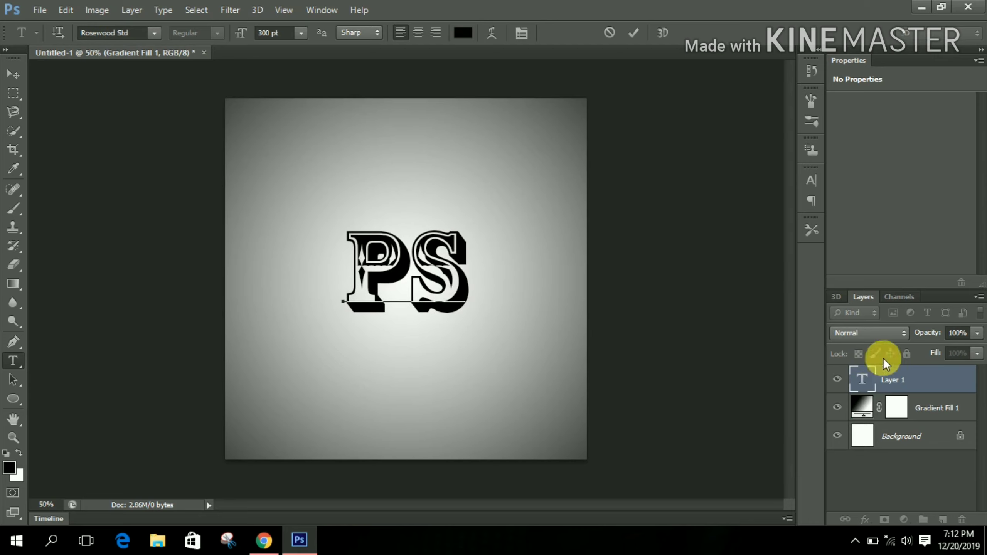
- Commit the PS text and rasterize its layer
left_click(892, 379)
right_click(901, 375)
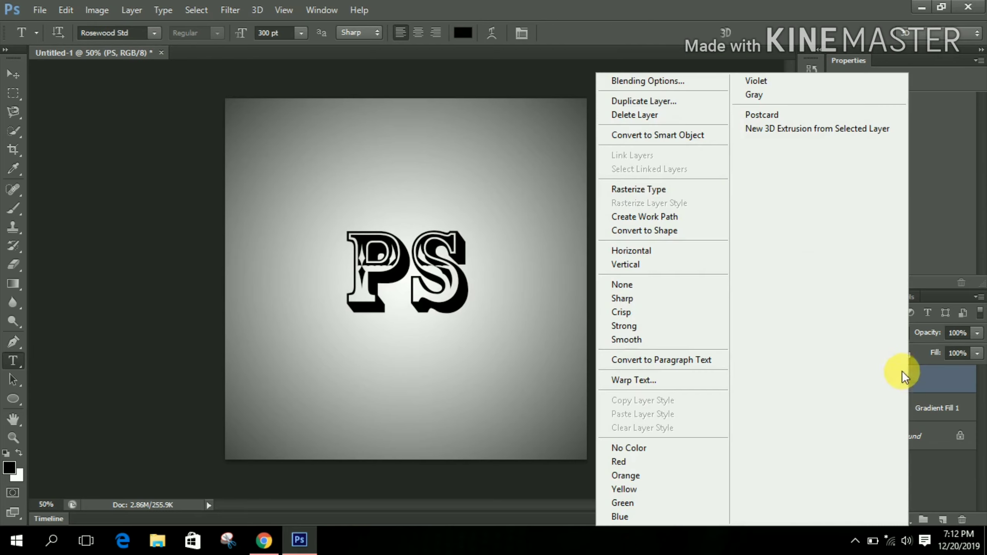
left_click(648, 189)
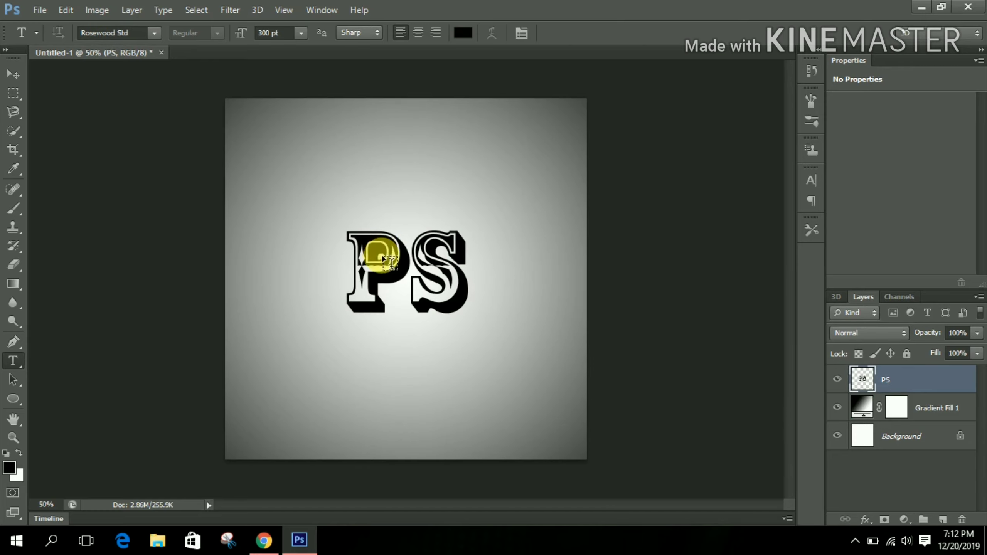
- Select the letter P with a rectangular marquee and cut it to its own new layer
left_click(12, 92)
left_click_drag(326, 201, 410, 370)
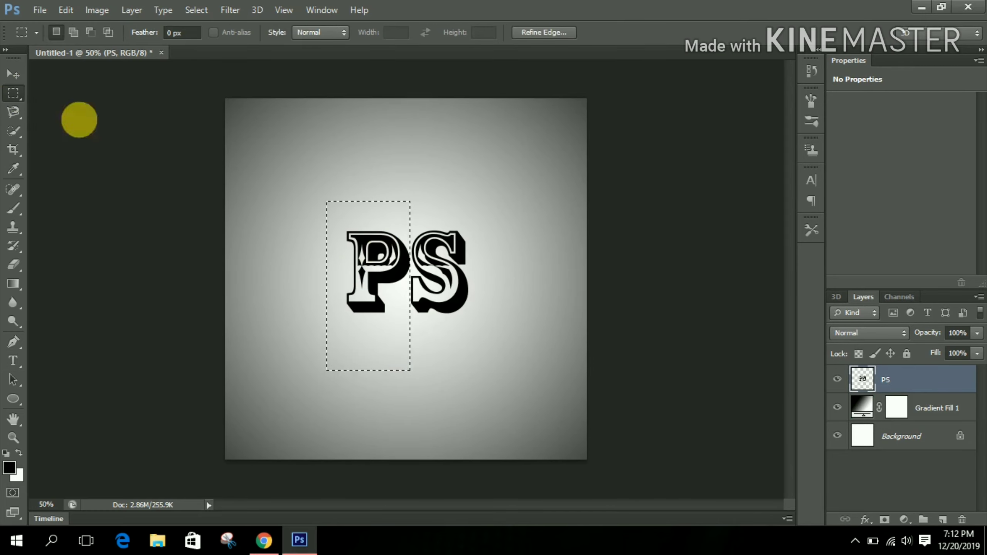
right_click(339, 260)
left_click(405, 353)
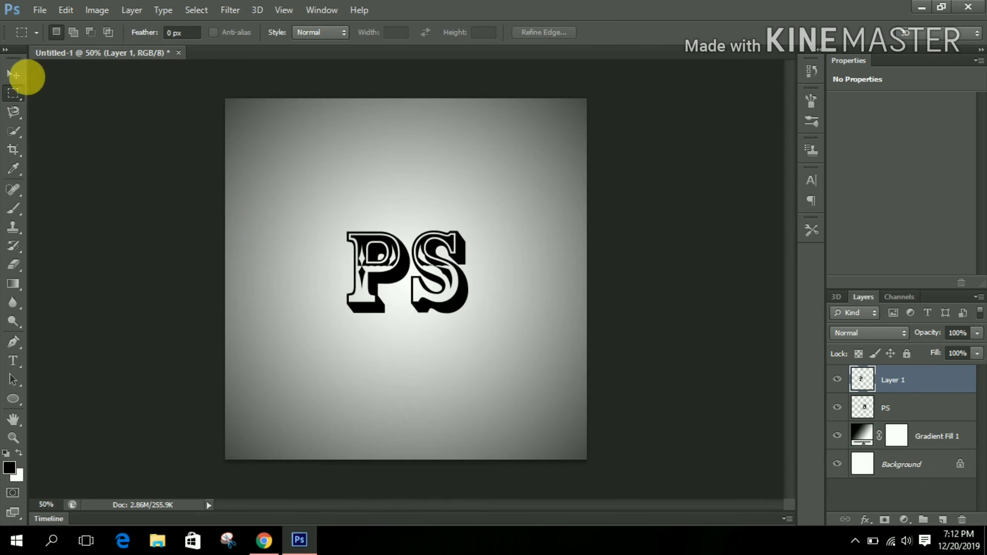
- Move the letter P up and to the right so it overlaps the upper-left part of the S
left_click(14, 74)
left_click_drag(377, 263, 407, 212)
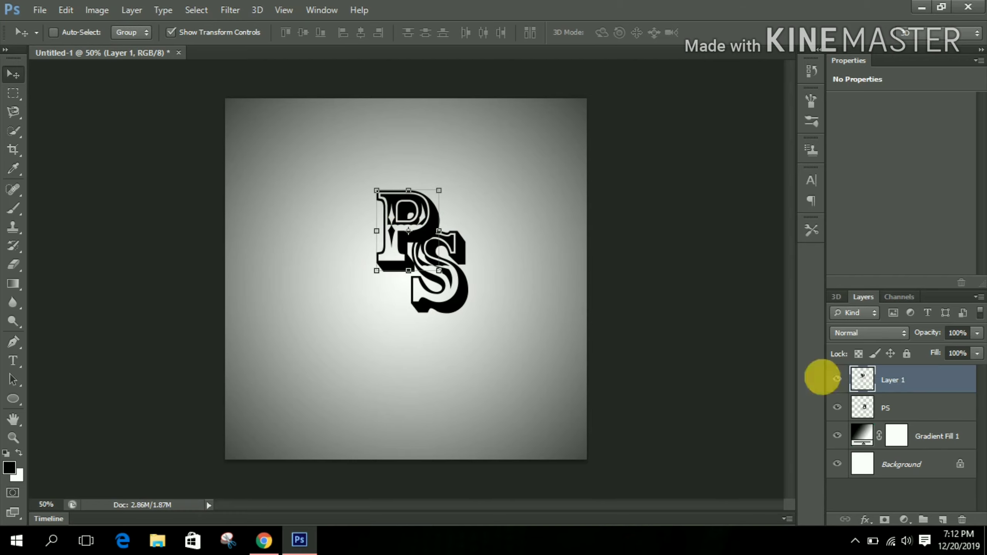
left_click(12, 93)
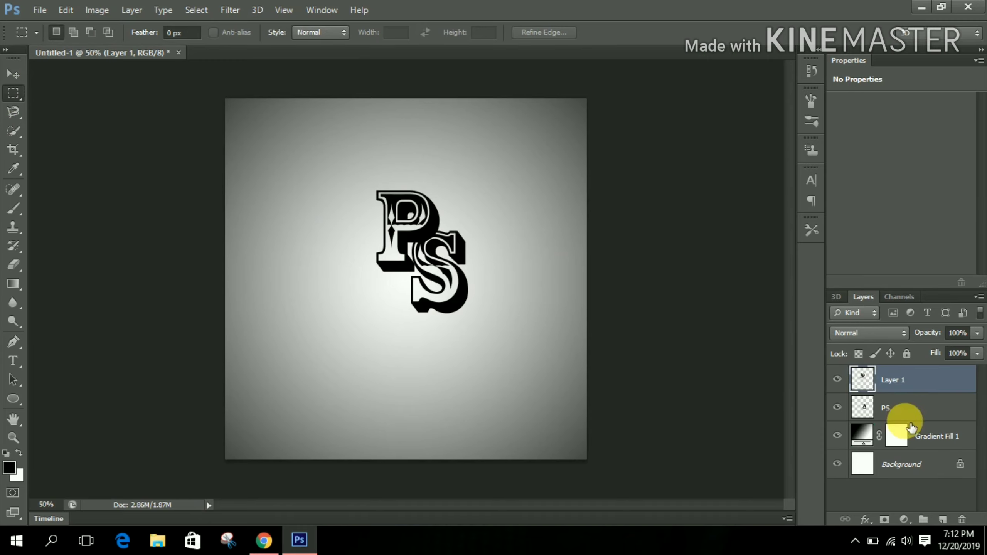
- Select both letter layers and move the monogram slightly down and to the left, near the canvas centre
left_click(907, 408, "shift")
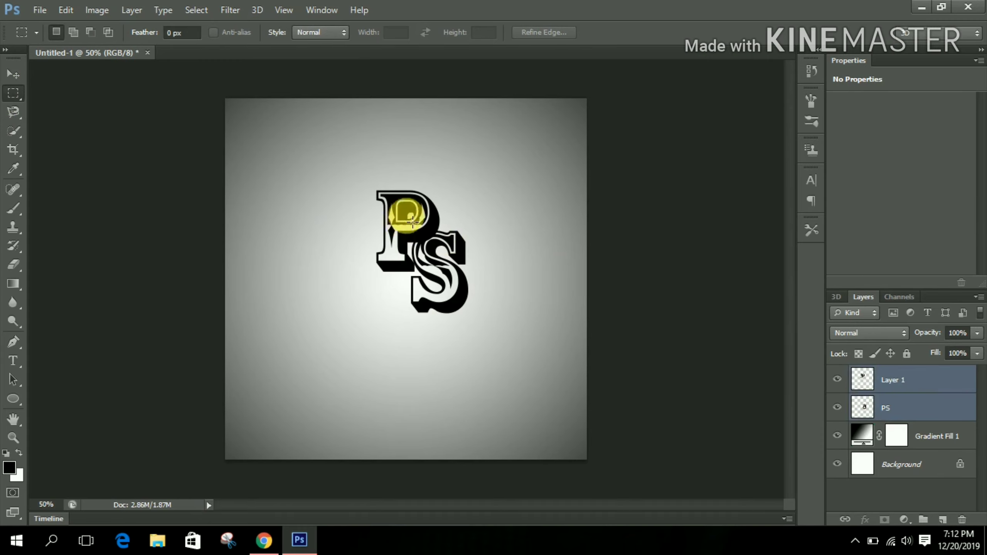
left_click(13, 74)
left_click_drag(426, 224, 413, 240)
- Draw an unfilled ellipse of about 548 × 532 px around the letters with a 17.08 pt black stroke
left_click(13, 398)
left_click_drag(325, 159, 523, 352)
left_click_drag(238, 32, 256, 47)
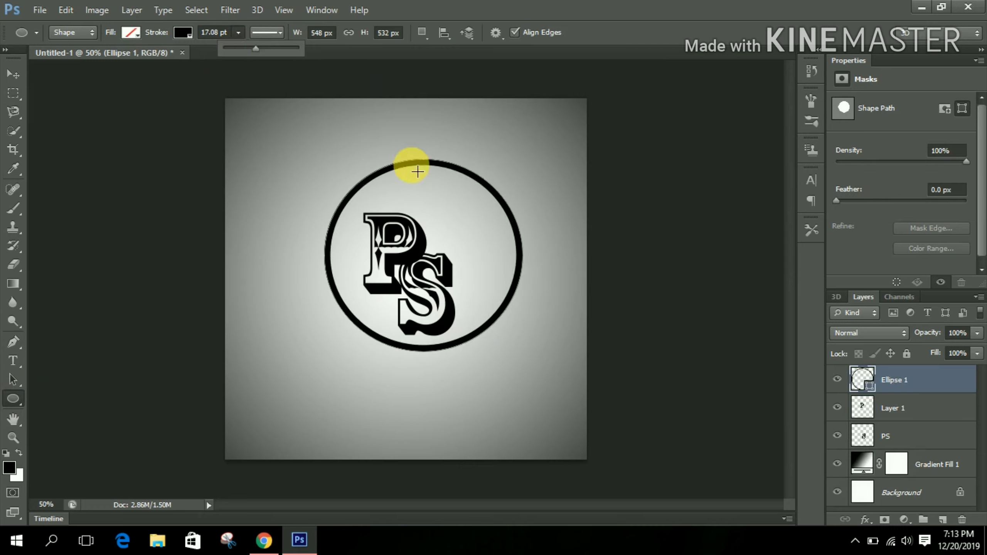
- Scale the ellipse down to about 67% width and 73% height and position it closely around the letters
left_click(8, 75)
left_click_drag(459, 200, 444, 217)
left_click_drag(508, 367, 398, 263)
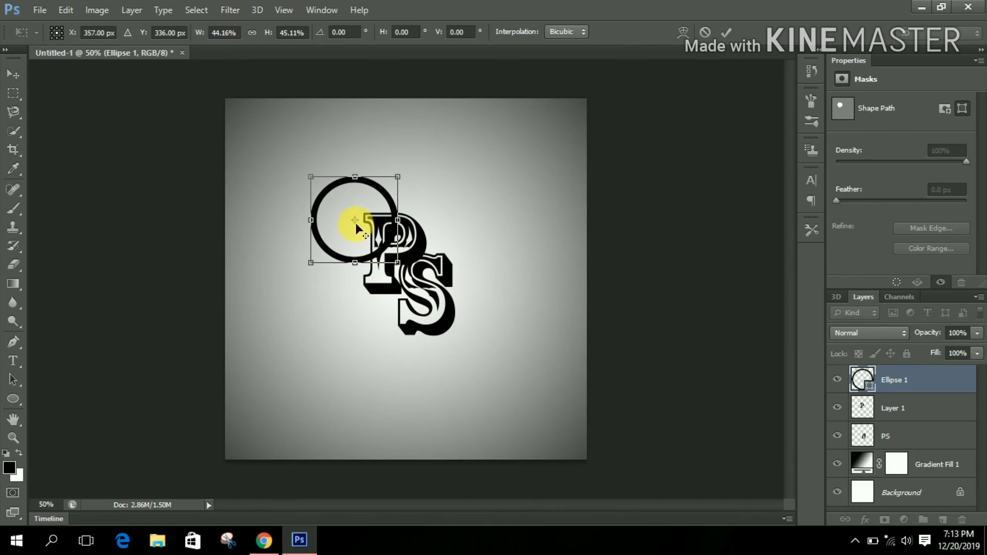
left_click_drag(355, 220, 425, 280)
left_click_drag(379, 225, 408, 276)
left_click_drag(451, 314, 515, 363)
left_click_drag(451, 291, 412, 261)
mouse_move(474, 329)
left_mouse_down()
mouse_move(490, 372)
mouse_move(458, 337)
left_mouse_up()
mouse_move(398, 269)
left_mouse_down()
mouse_move(423, 272)
mouse_move(395, 253)
left_mouse_up()
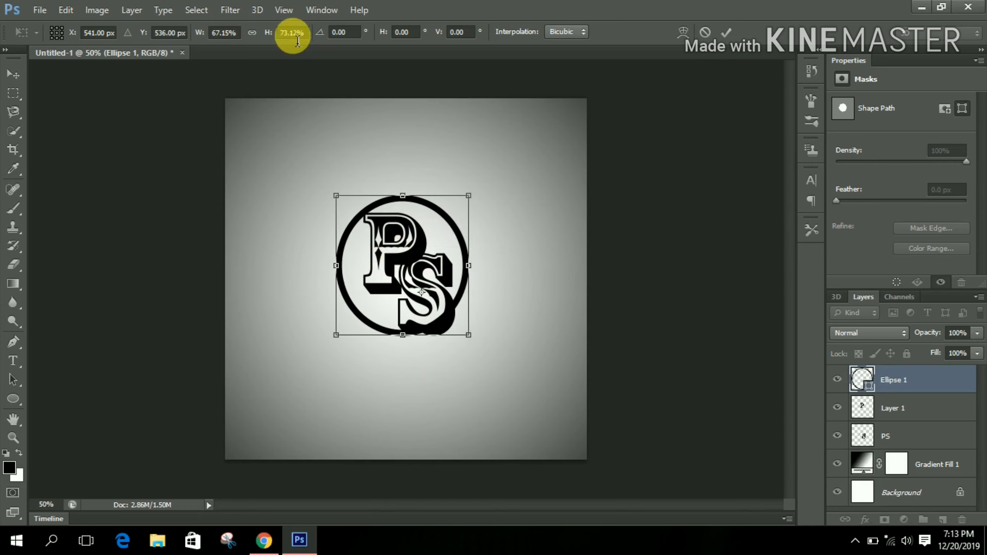
- Set the ellipse's horizontal and vertical scale to 80% and shift it slightly down and right around the letters
left_click_drag(211, 39, 224, 39)
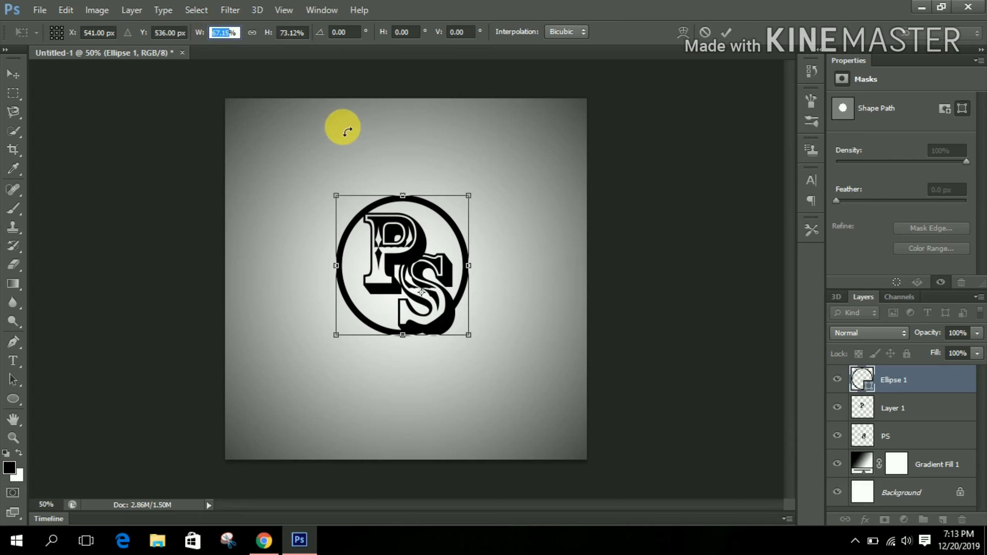
type("80")
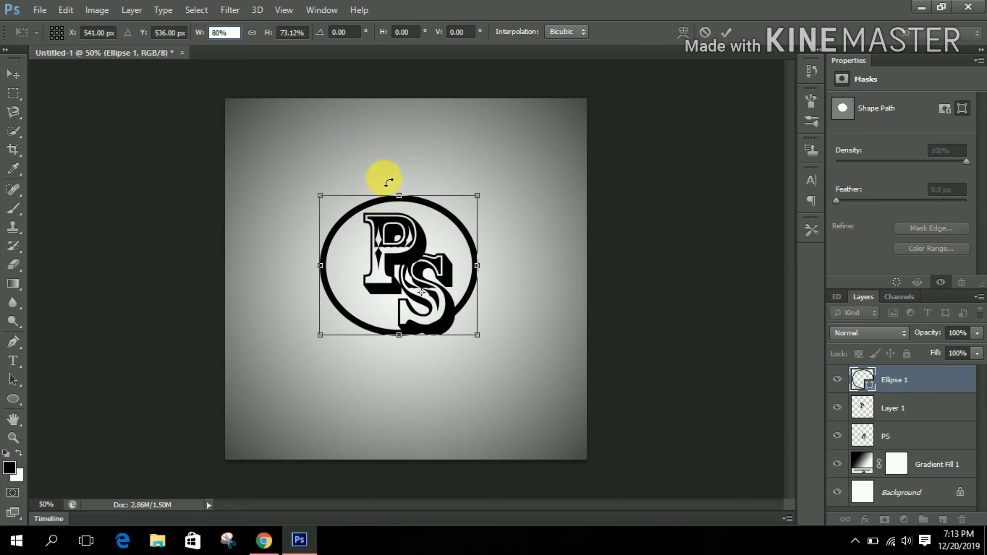
left_click_drag(393, 233, 403, 242)
left_click_drag(216, 38, 230, 44)
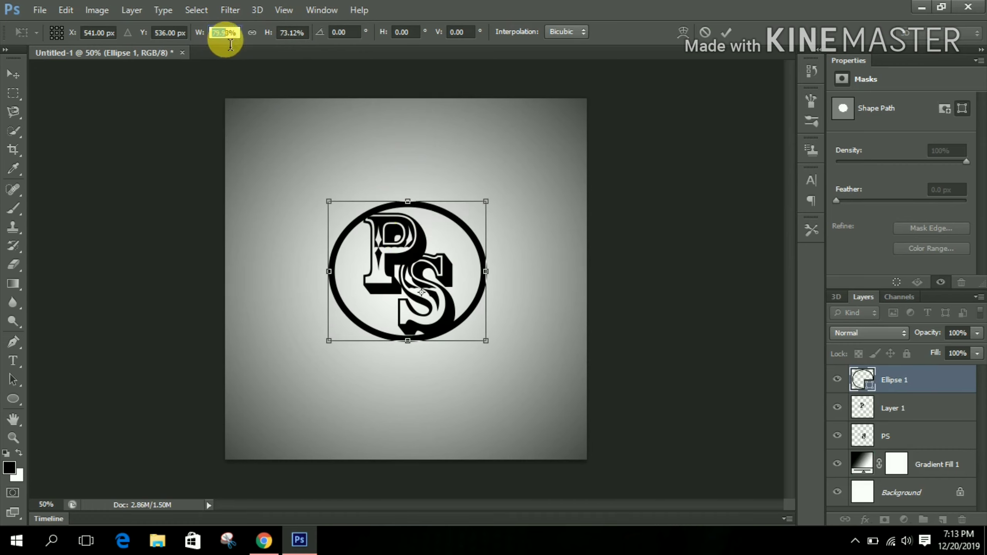
type("80")
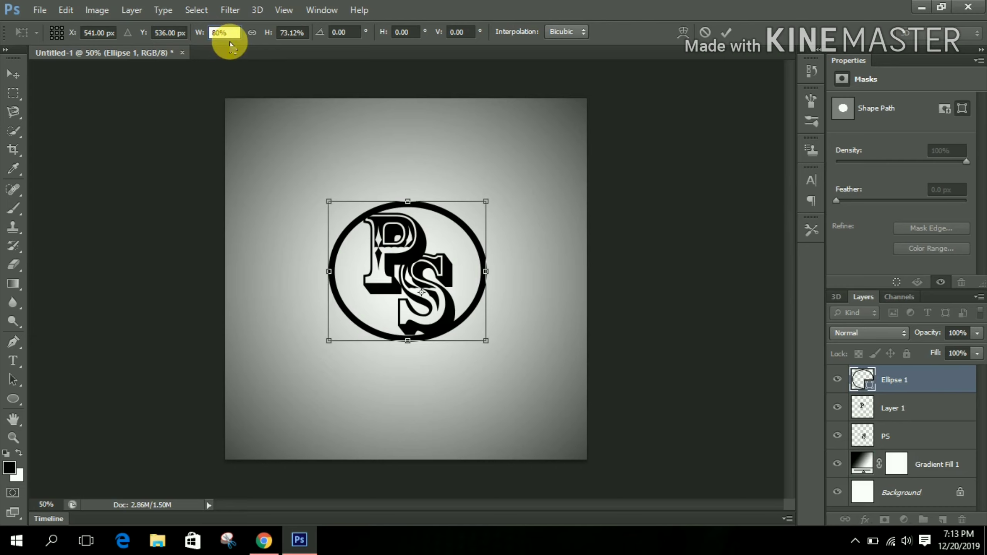
left_click(291, 35)
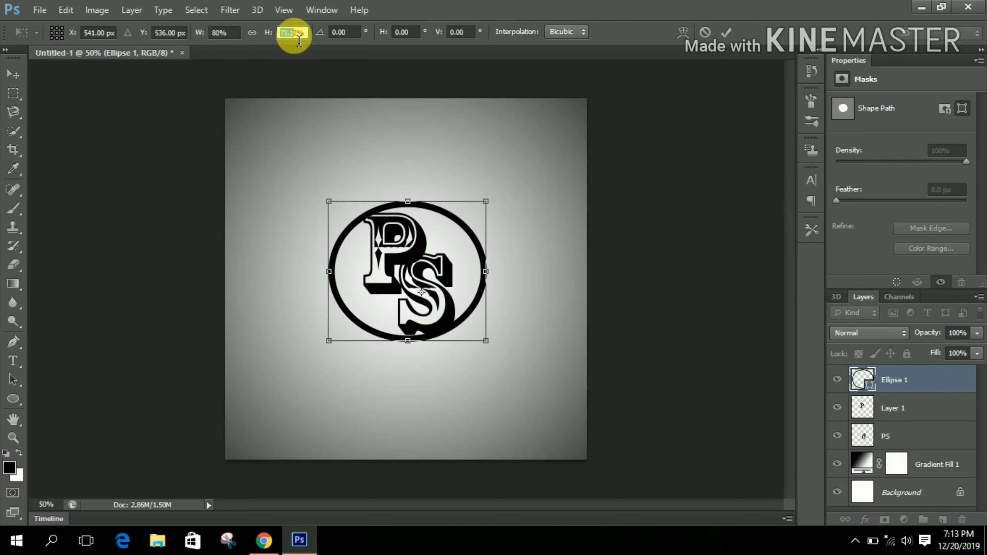
type("80")
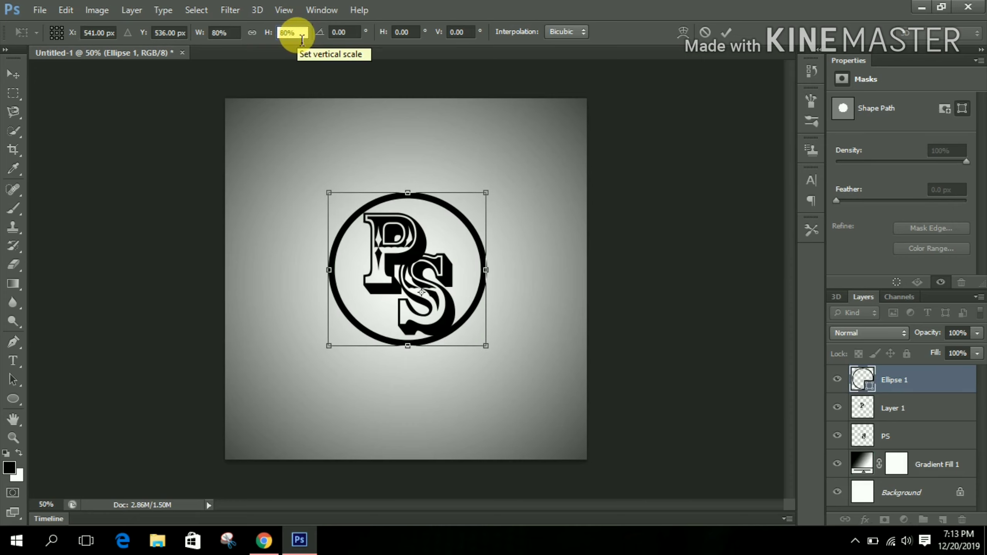
left_click_drag(384, 199, 384, 196)
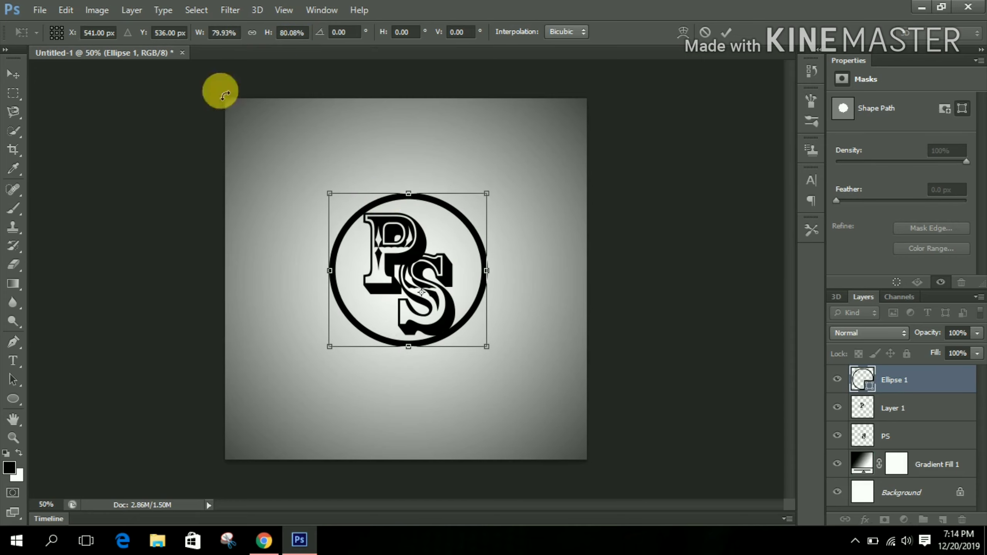
- Set the ellipse's horizontal and vertical scale to 78% and nudge it slightly to the right
left_click_drag(216, 38, 232, 40)
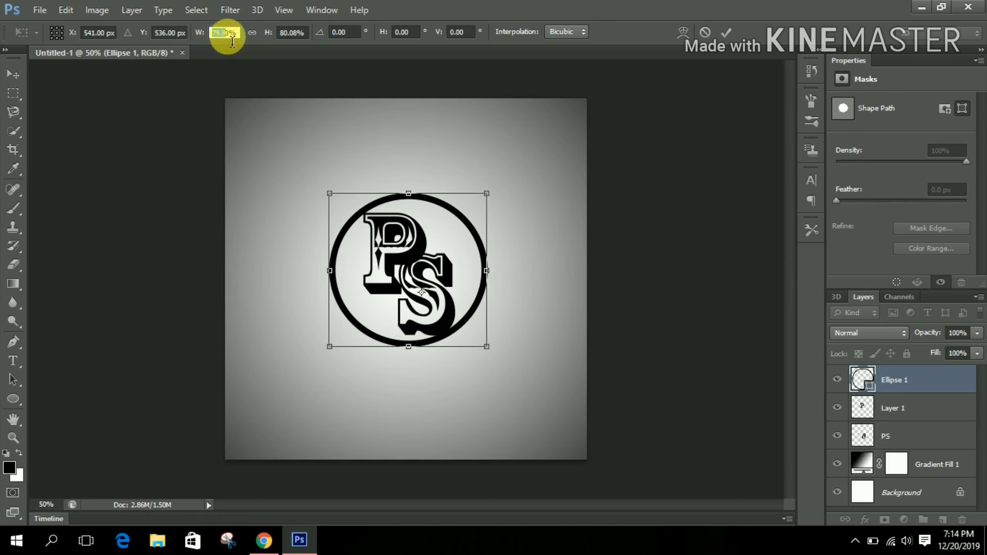
type("78")
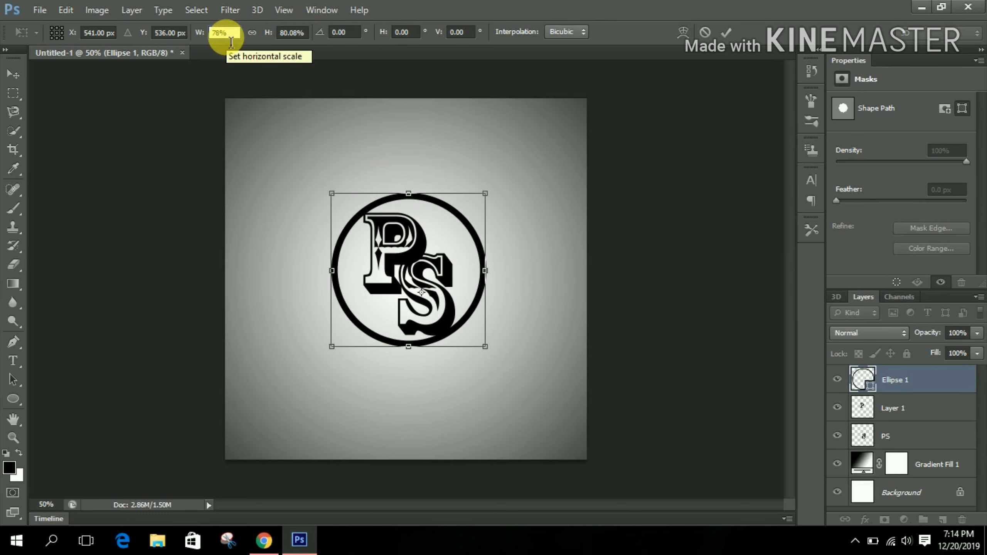
left_click_drag(285, 39, 300, 39)
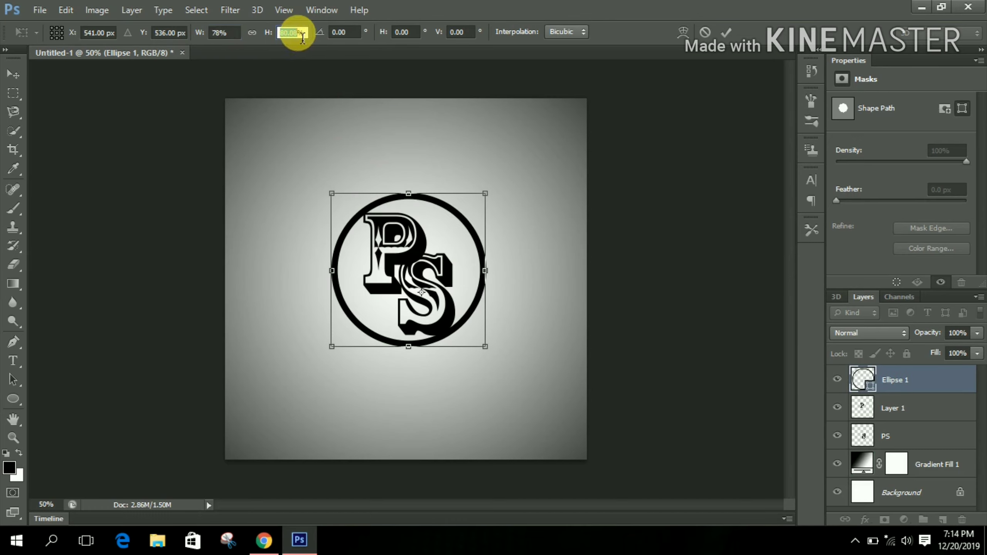
type("78")
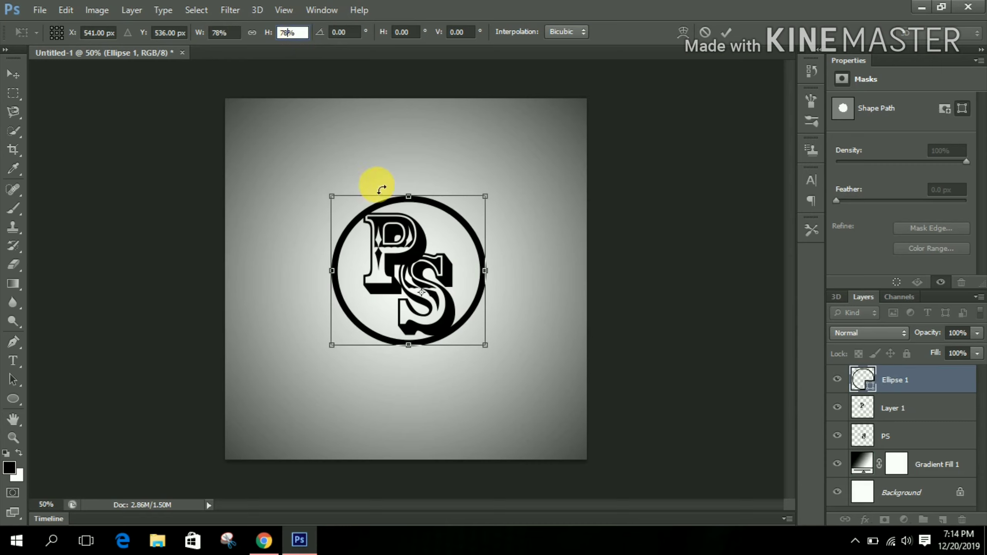
left_click_drag(384, 221, 387, 222)
- Set the ellipse's horizontal scale to 74.92% and its vertical scale to 74.01%
left_click(217, 35)
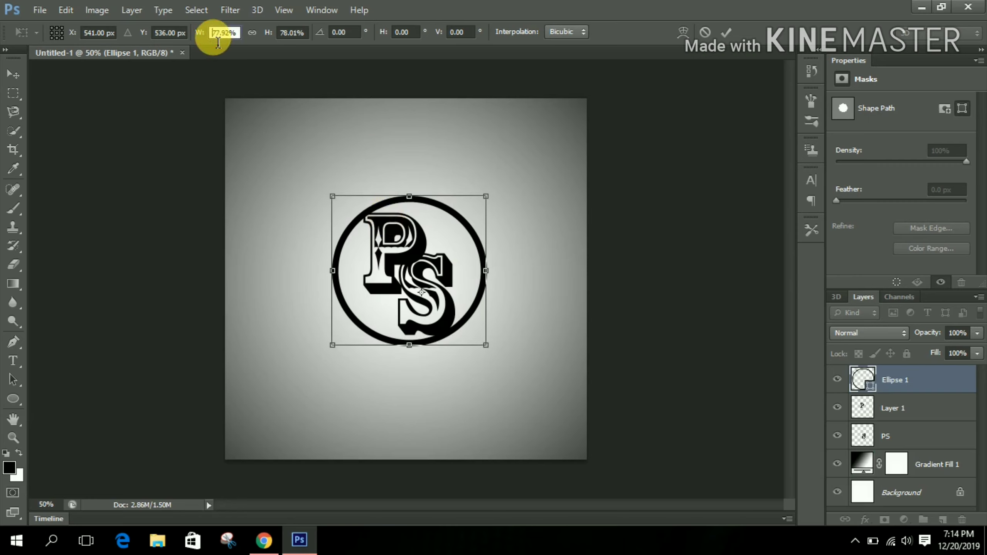
left_click(217, 37)
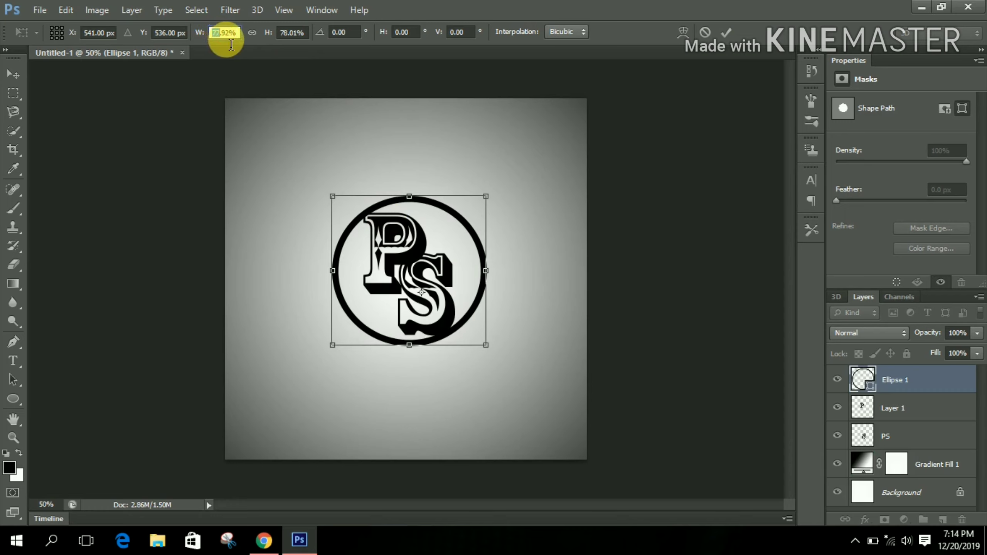
key("Down")
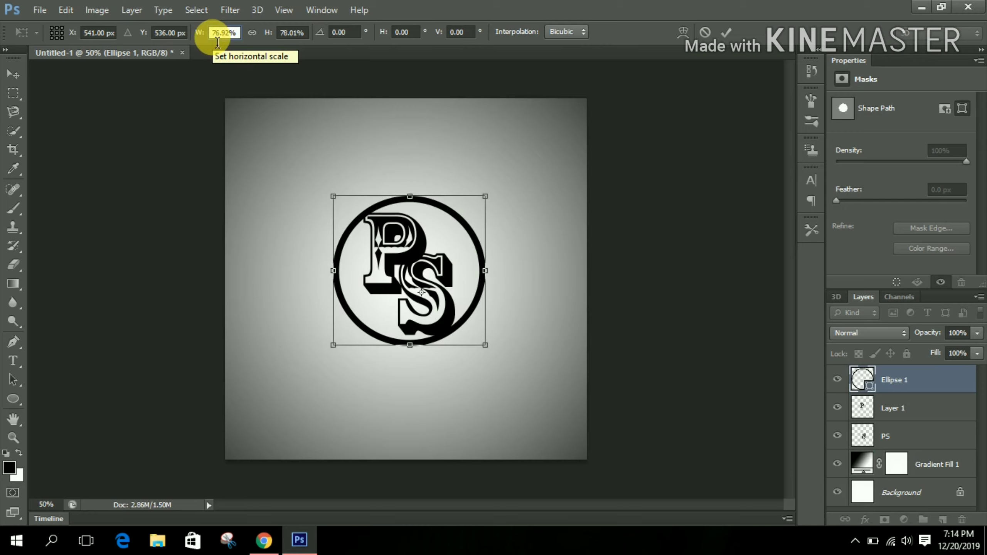
type("74")
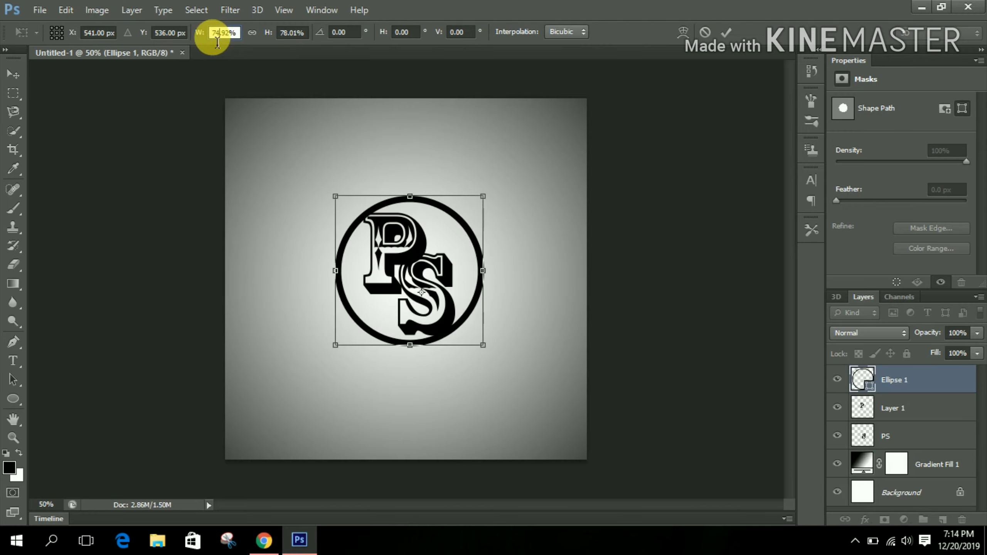
left_click(296, 38)
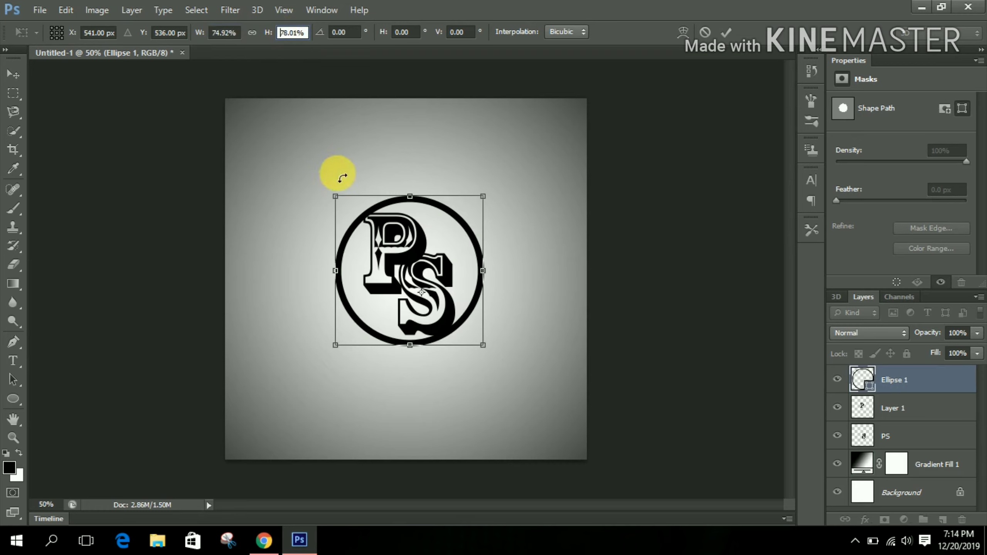
key("BackSpace")
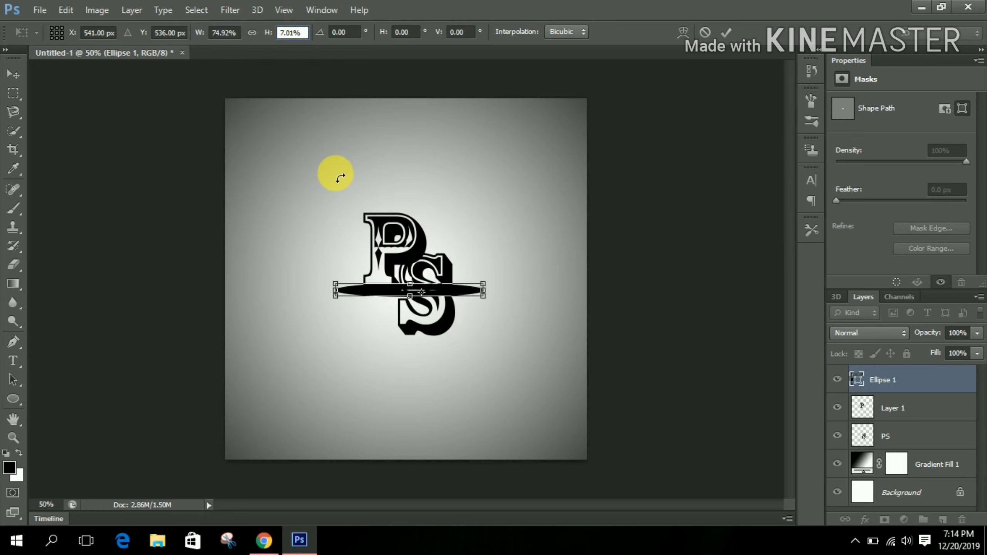
type("4")
- Nudge the scaled ellipse slightly down and left around the letters and apply the transformation
left_click(435, 251)
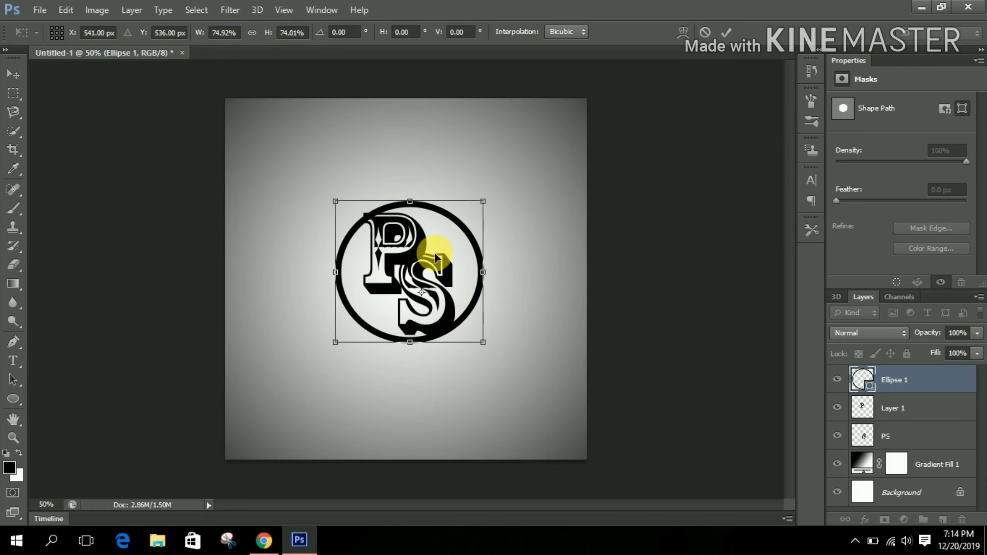
left_click_drag(434, 251, 434, 249)
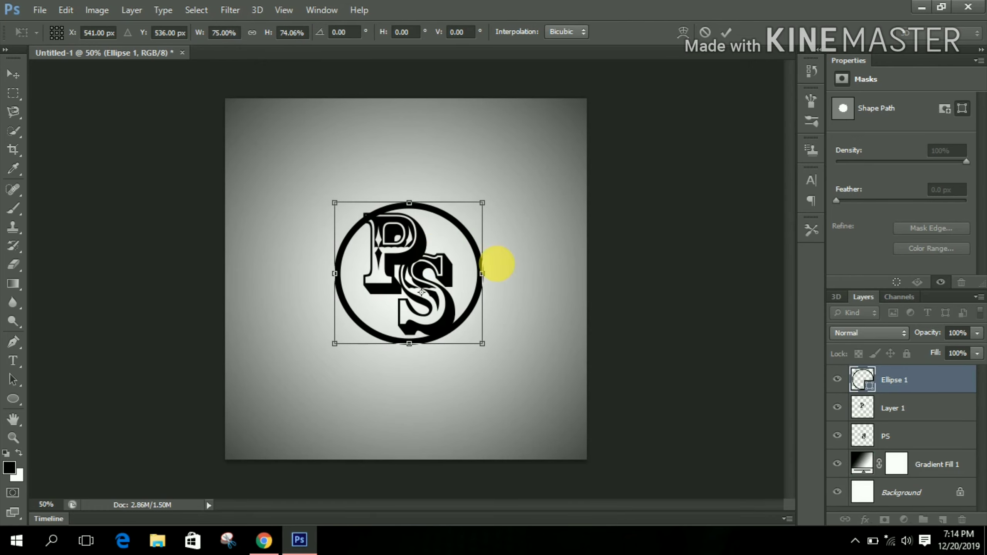
left_click(13, 93)
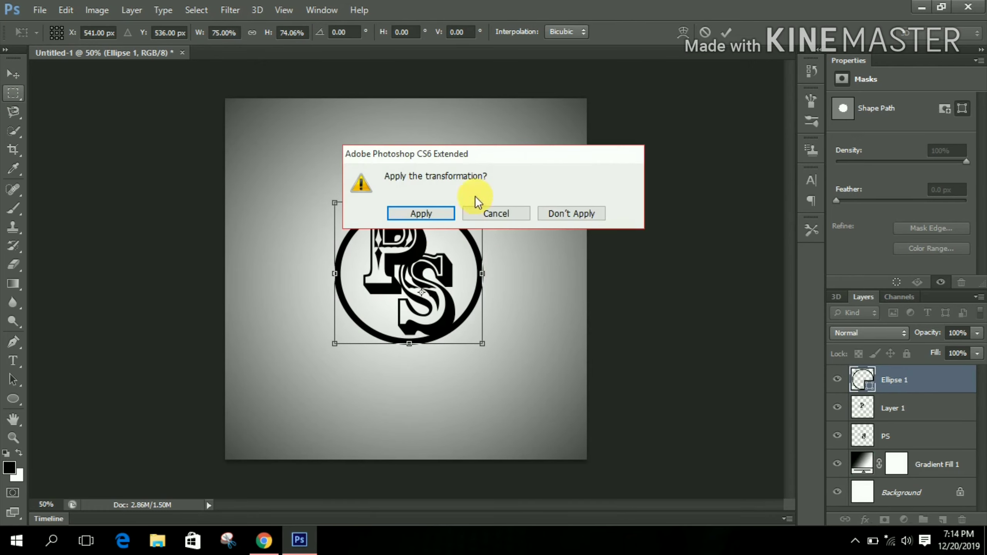
left_click(420, 213)
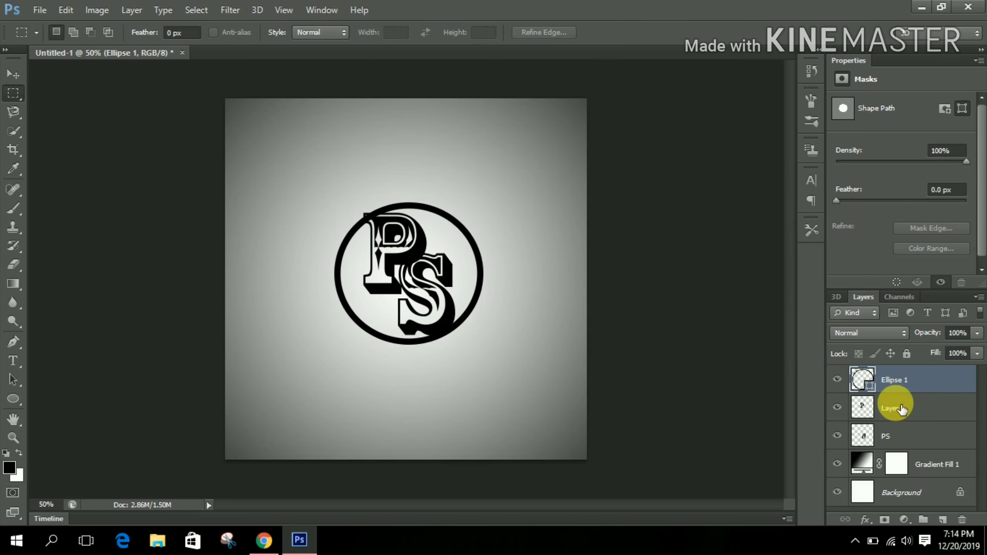
- Add Bevel & Emboss to the Ellipse 1 layer with a 100% contour range and a texture at 1000% scale and -1000% depth
right_click(889, 379)
left_click(661, 81)
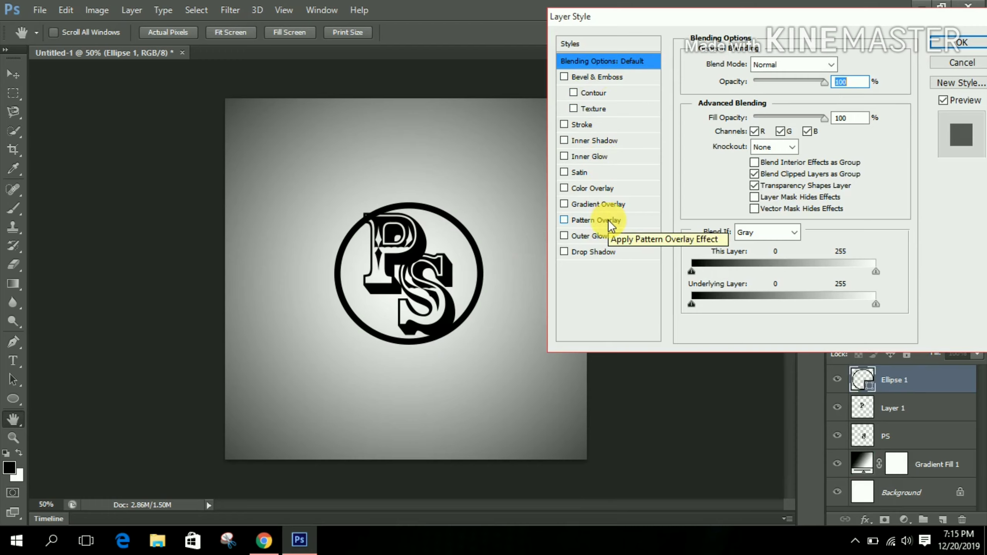
left_click(599, 92)
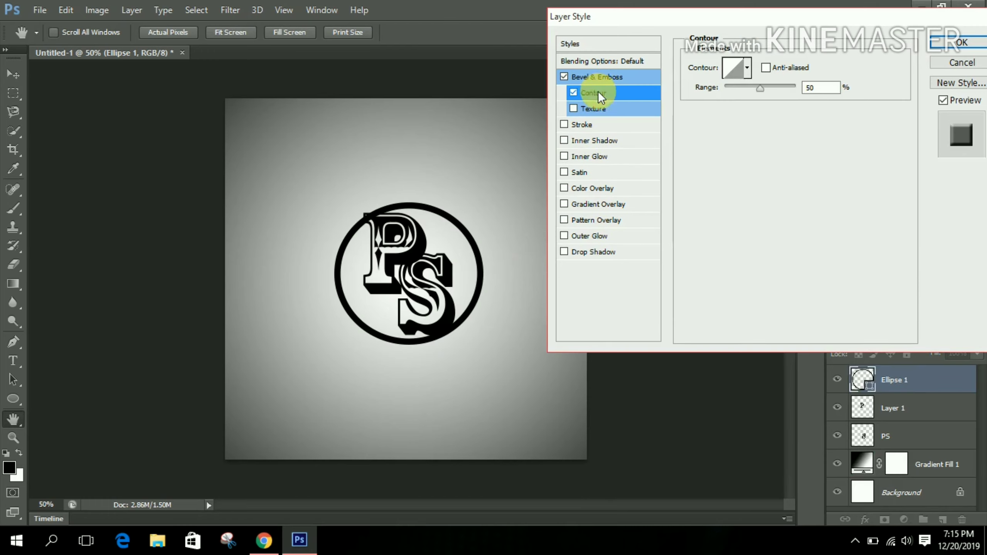
left_click_drag(775, 86, 786, 87)
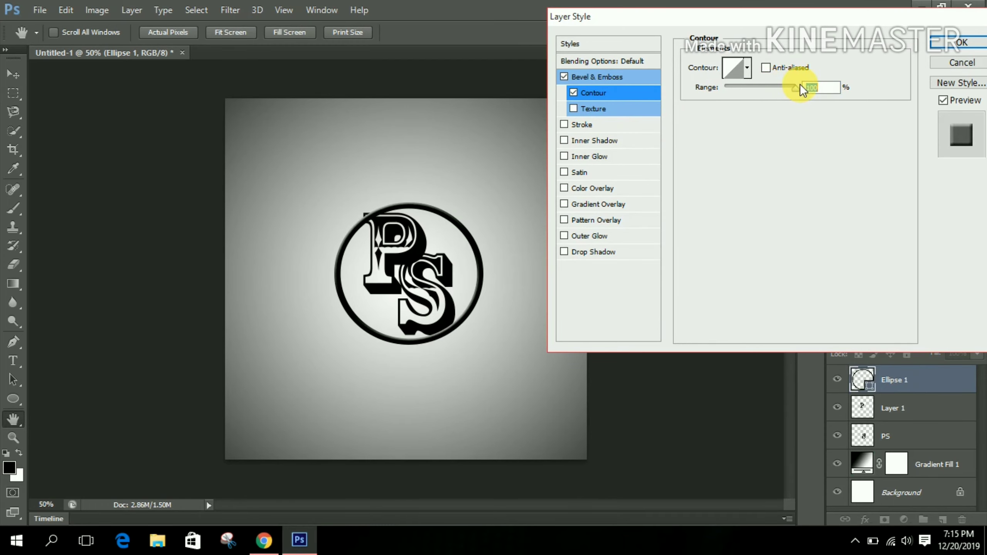
left_click(620, 110)
left_click_drag(769, 105, 790, 115)
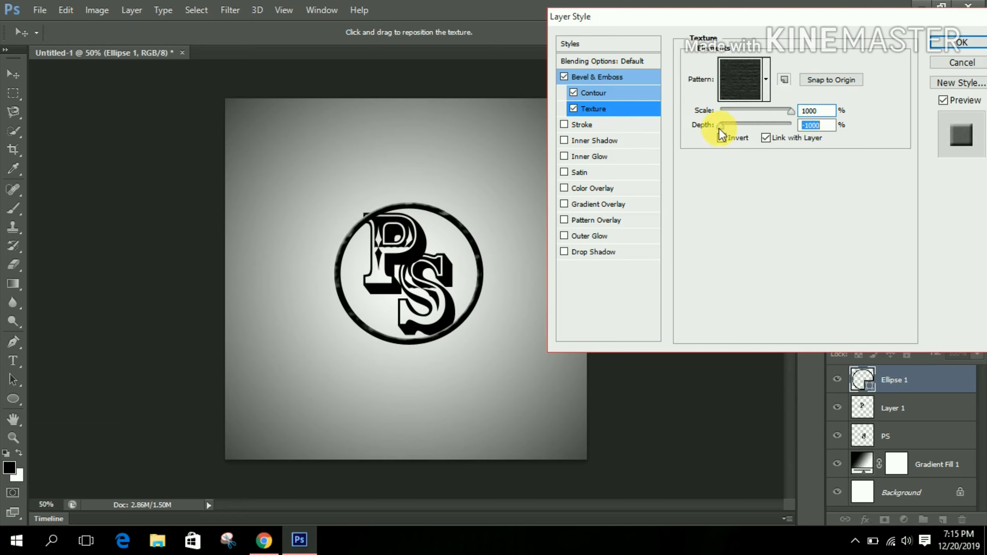
- Try several bevel texture patterns on the ring and choose the smooth mid-grey one, third in the first row of swatches
left_click(768, 85)
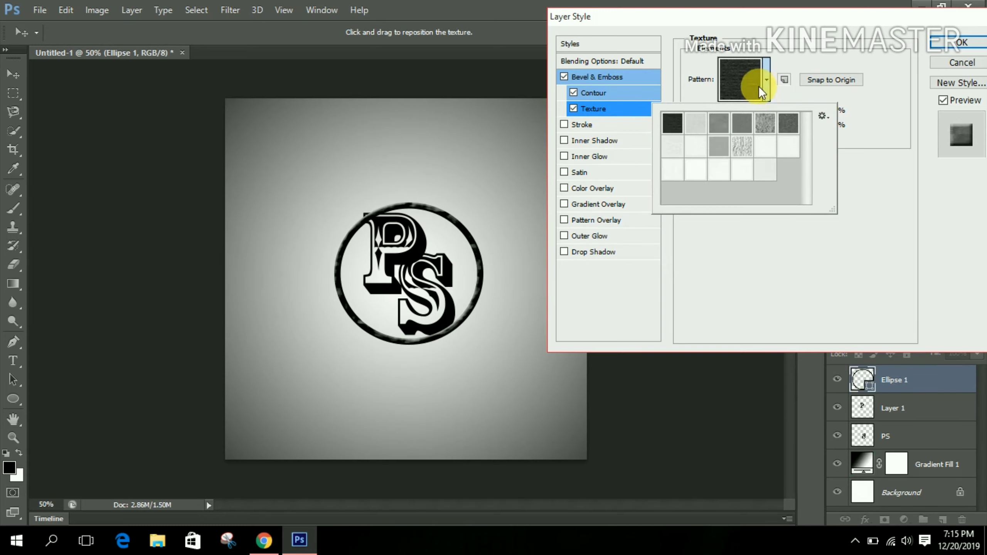
left_click(758, 86)
left_click(762, 80)
left_click(764, 124)
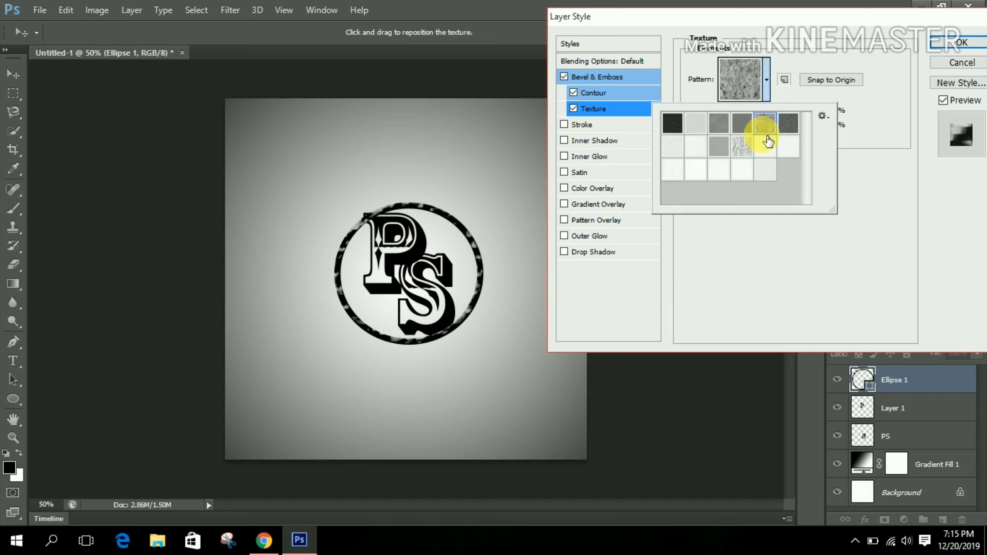
left_click(782, 125)
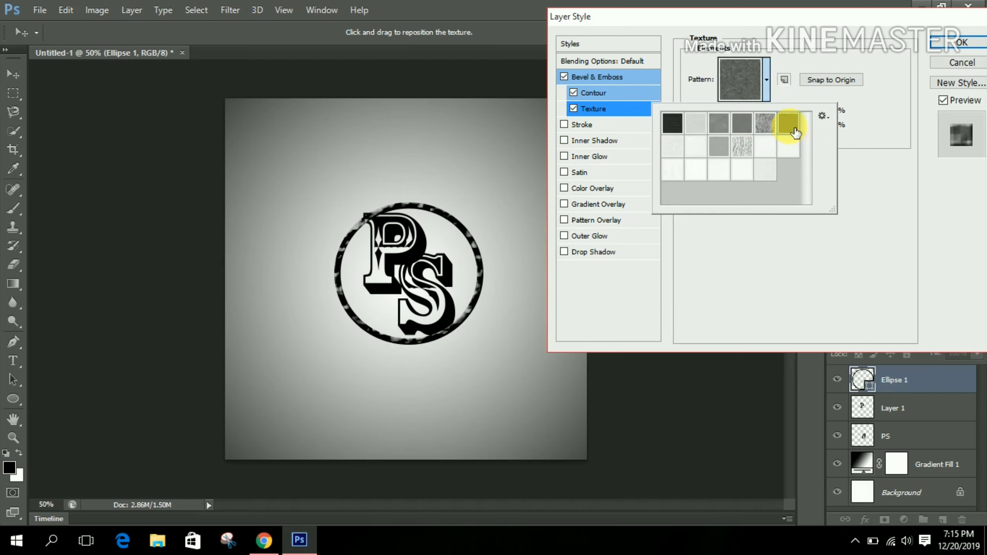
left_click(775, 127)
left_click(742, 127)
left_click(775, 126)
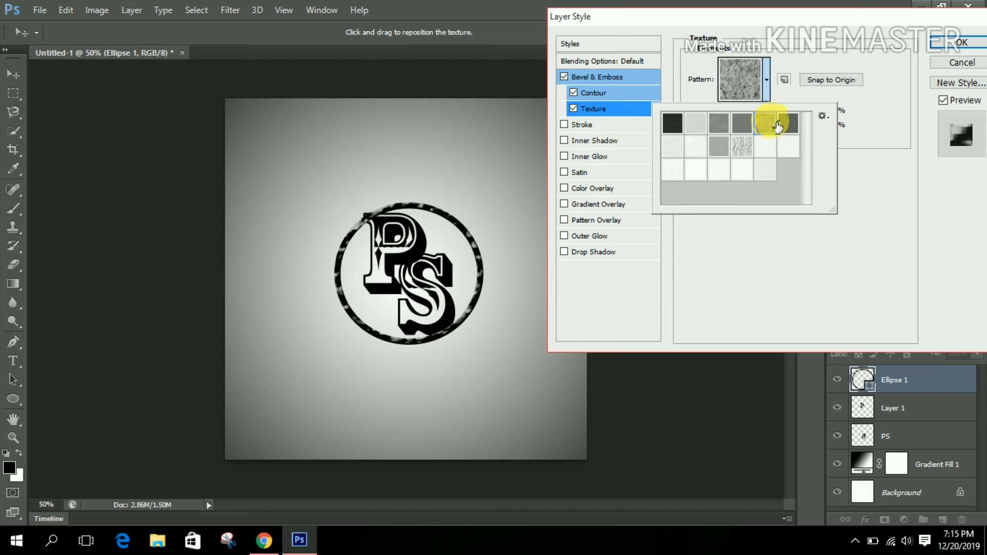
left_click(788, 124)
left_click(742, 147)
left_click(719, 146)
left_click(719, 124)
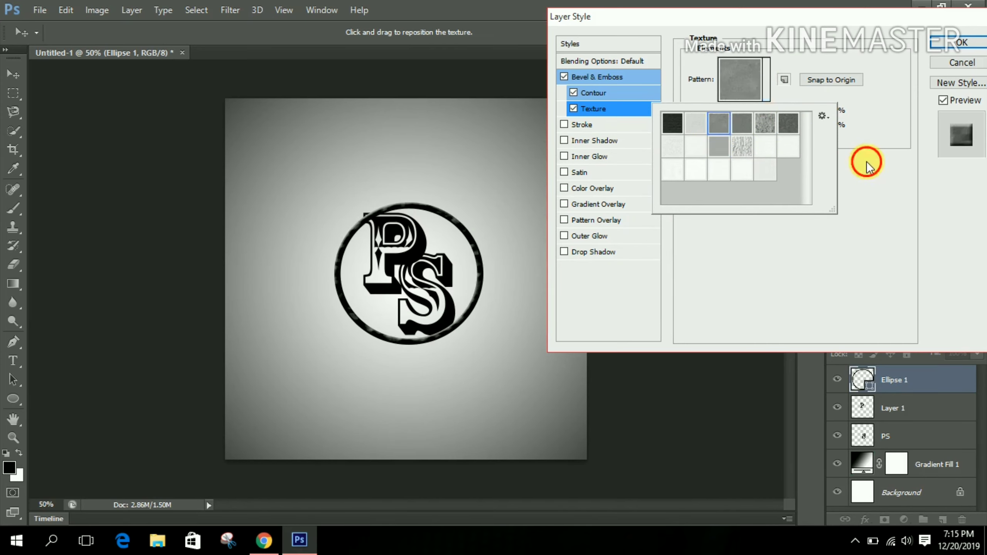
left_click(865, 161)
- Add an outside Stroke effect to the ring with a size of 10 px, Dissolve blend mode and 100% opacity
left_click(622, 124)
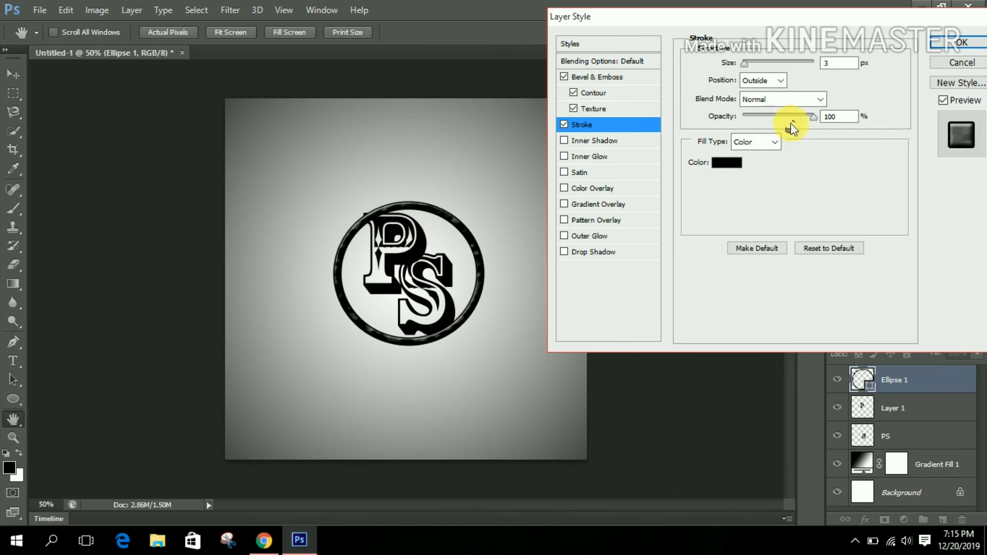
left_click_drag(779, 117, 870, 128)
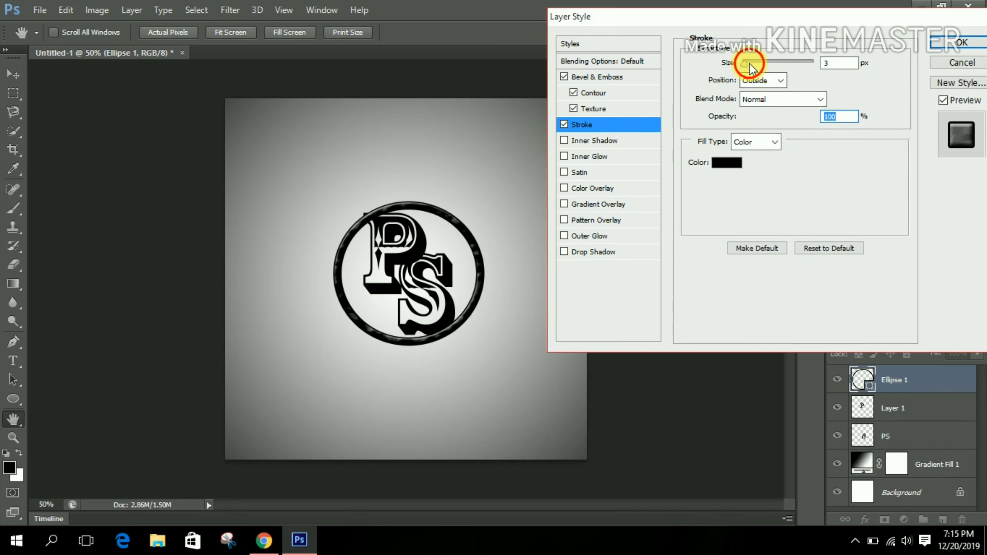
mouse_move(745, 62)
left_mouse_down()
mouse_move(773, 63)
mouse_move(751, 76)
left_mouse_up()
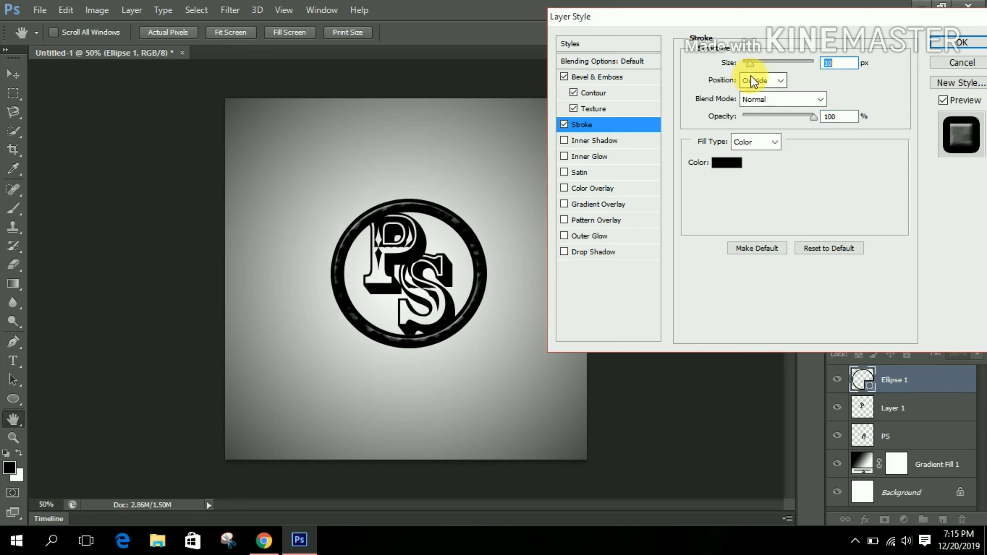
left_click(754, 99)
left_click(762, 128)
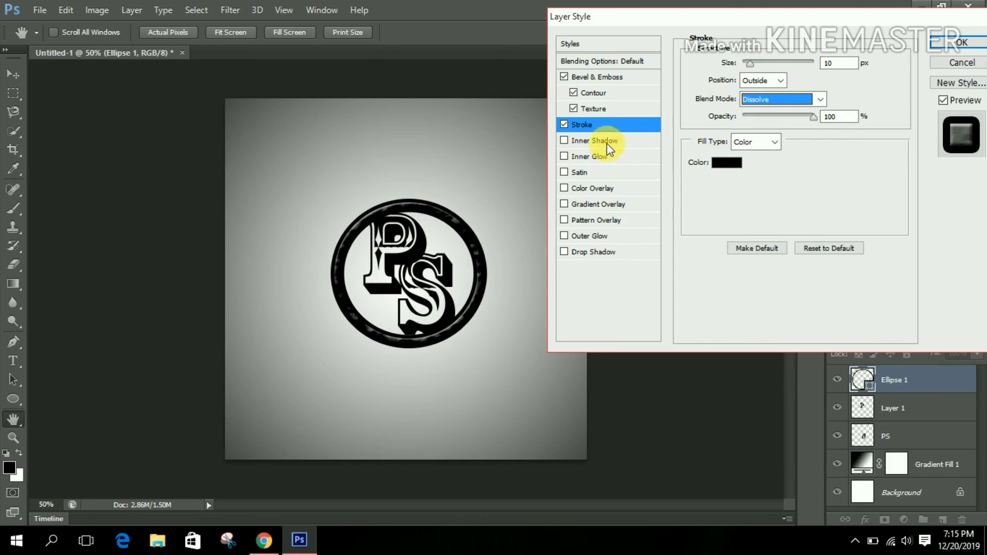
- Set the ring's Stroke effect colour to light grey #bfb8b8
left_click(726, 162)
mouse_move(551, 238)
left_mouse_down()
mouse_move(530, 204)
mouse_move(538, 190)
mouse_move(547, 218)
mouse_move(532, 224)
left_mouse_up()
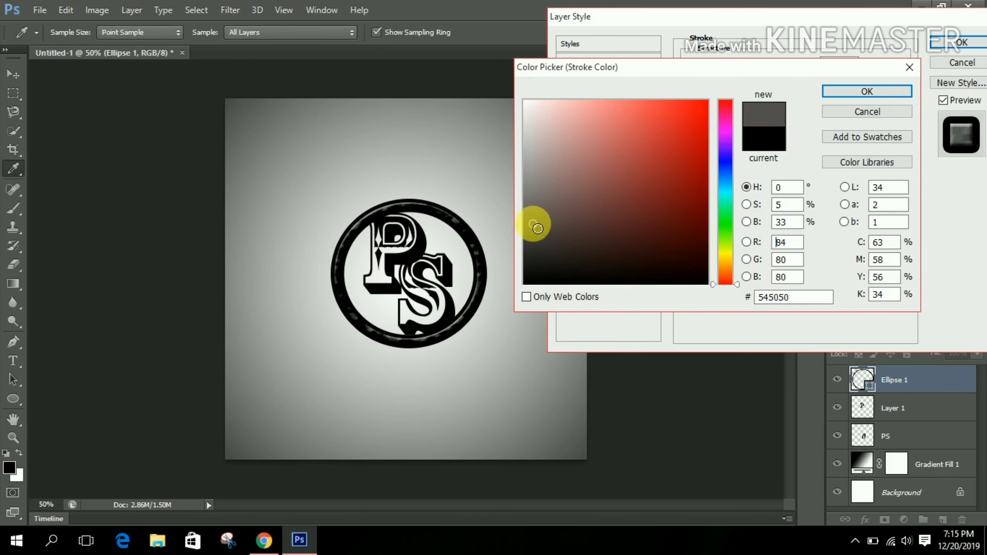
mouse_move(613, 182)
left_mouse_down()
mouse_move(542, 193)
mouse_move(542, 150)
mouse_move(530, 138)
left_mouse_up()
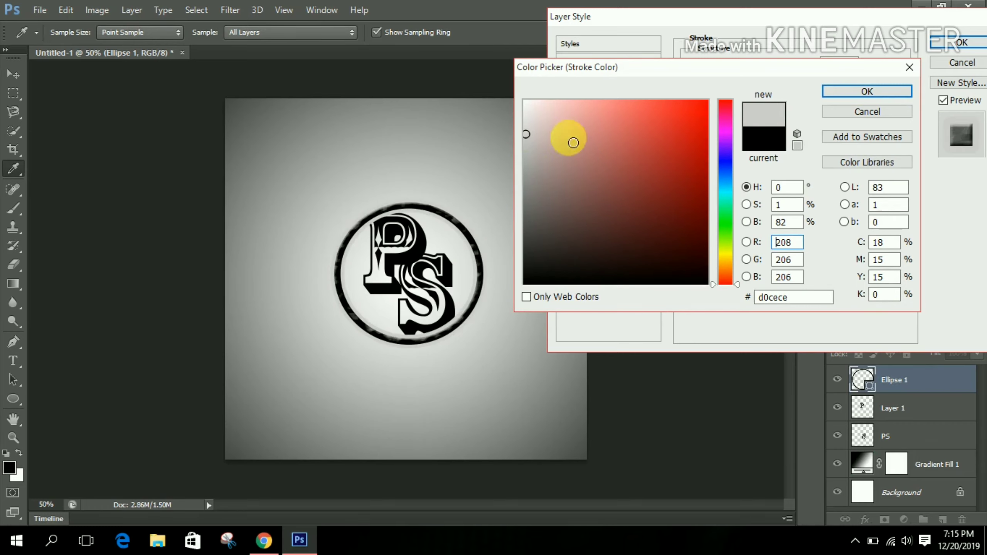
left_click(531, 147)
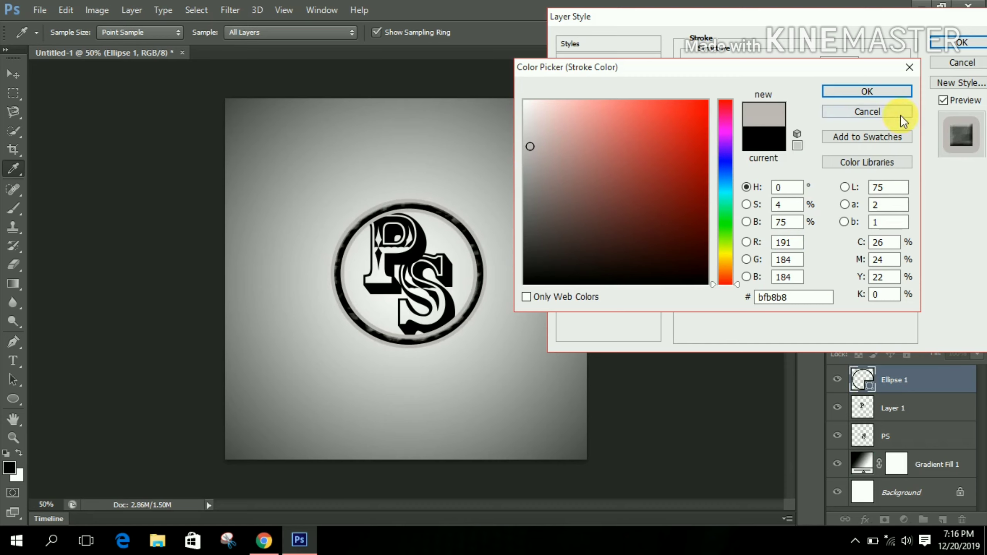
left_click(893, 93)
- Add an Inner Shadow to the ring with distance 9998 px, choke 0%, size 250 px, noise 31% and the Linear contour
left_click(595, 133)
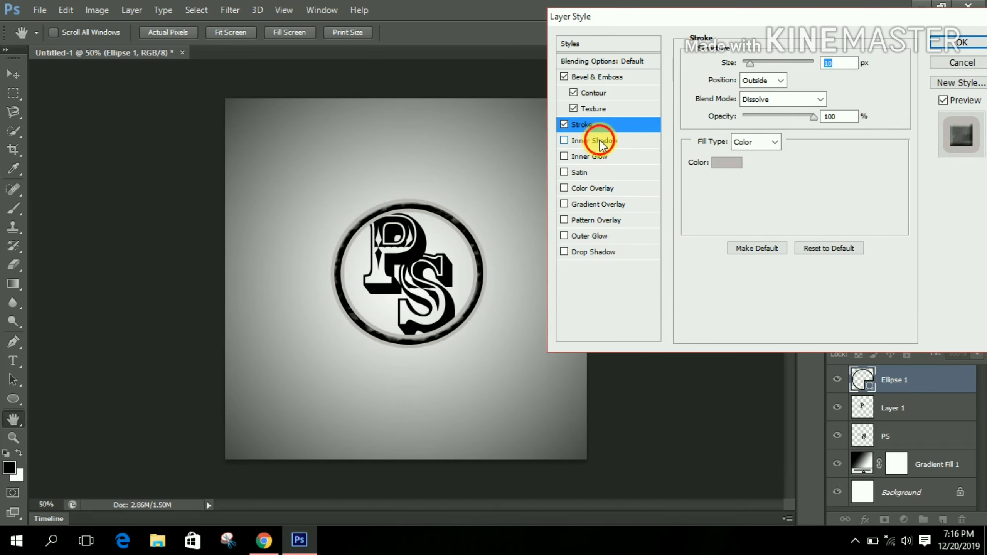
left_click_drag(745, 160, 866, 155)
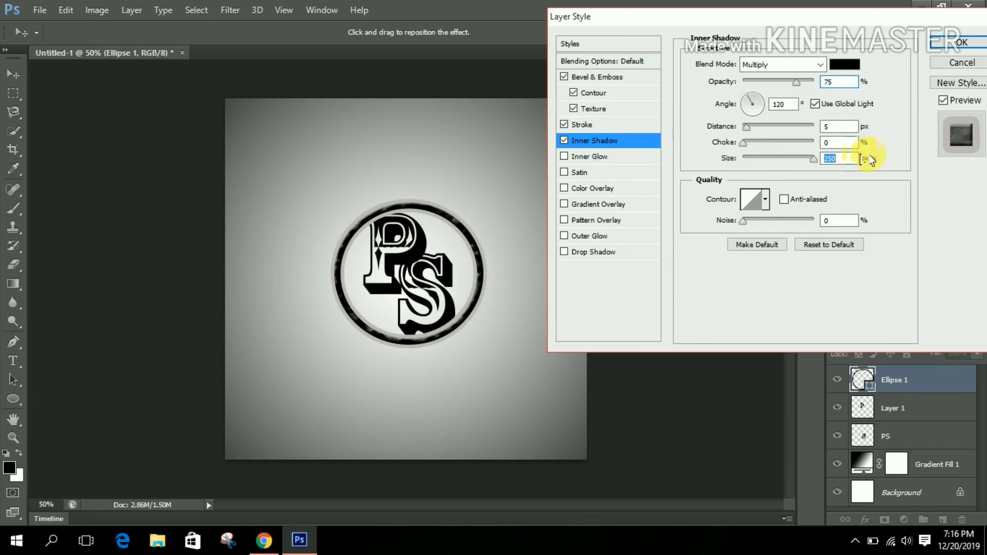
left_click(757, 142)
left_click_drag(757, 142, 835, 143)
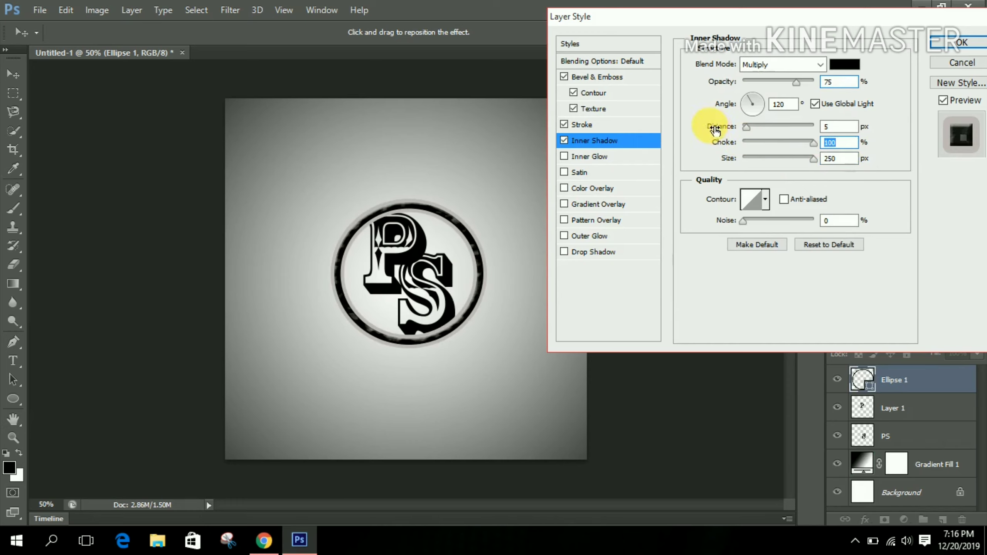
left_click_drag(767, 141, 727, 141)
left_click_drag(745, 220, 767, 220)
left_click(754, 197)
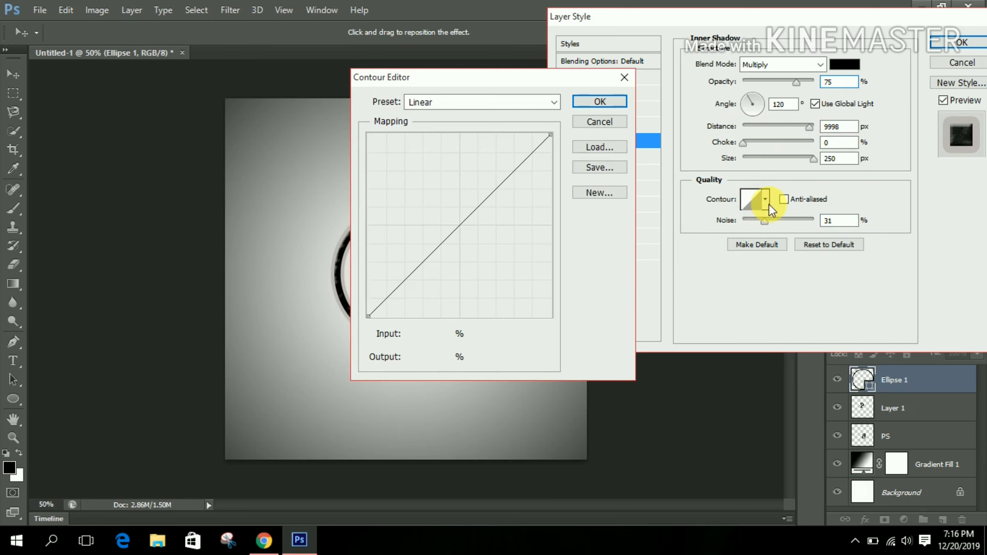
left_click(617, 102)
- Add an Inner Glow to the ring with the double-peaked contour, 100% range and 21% jitter
left_click(639, 156)
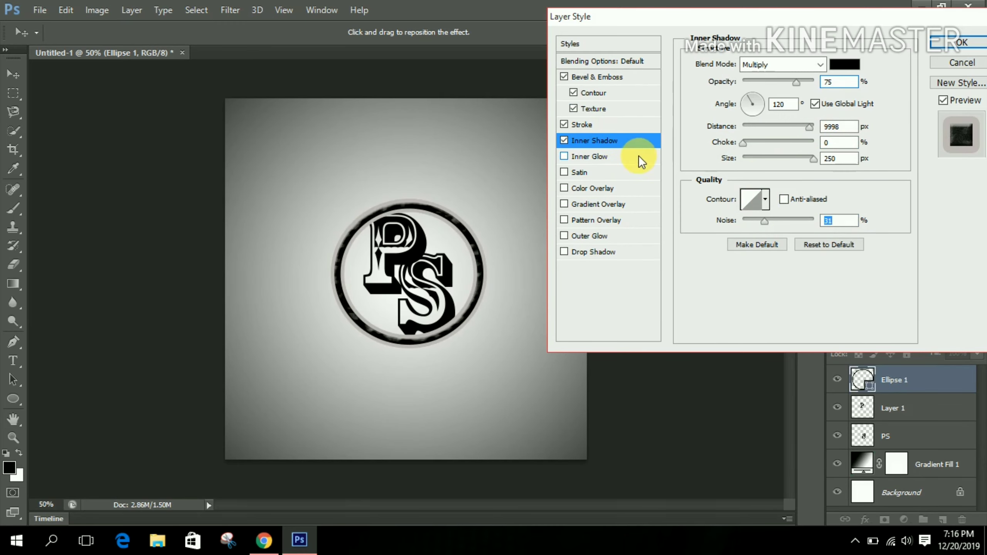
left_click(756, 244)
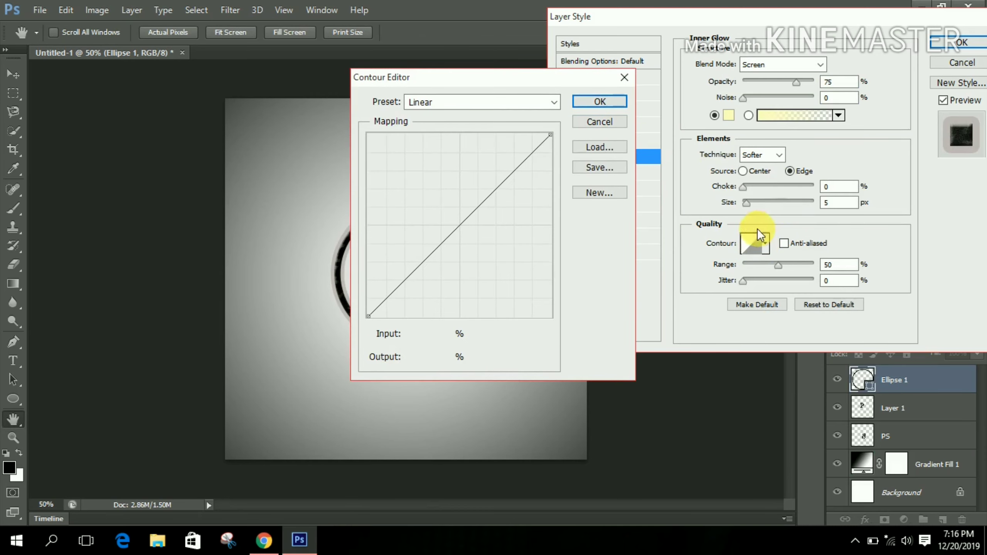
key("Escape")
left_click(767, 245)
left_click(732, 305)
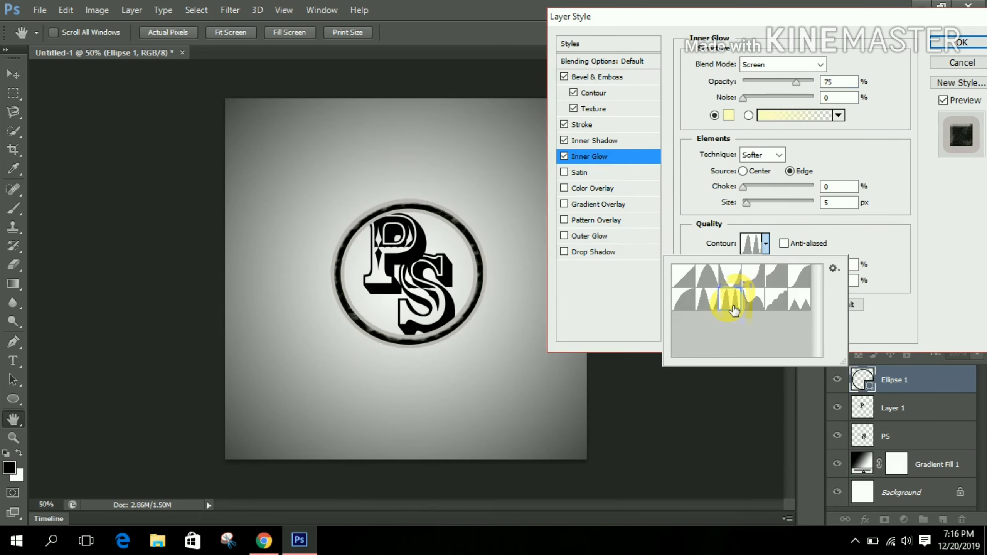
left_click(875, 219)
left_click_drag(798, 264, 829, 264)
left_click_drag(744, 281, 756, 281)
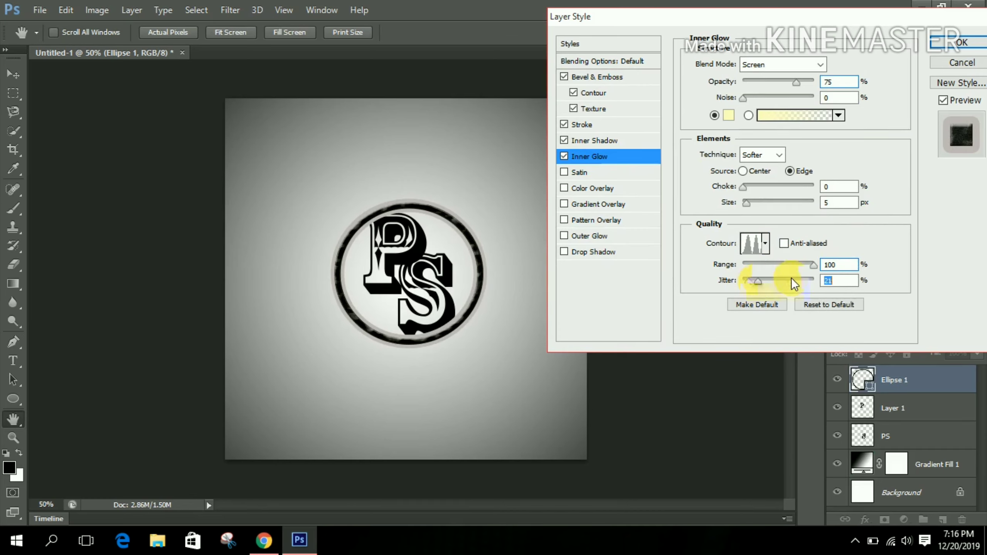
- Add a Drop Shadow to the ring with the double-peaked contour and 58% noise
left_click(611, 253)
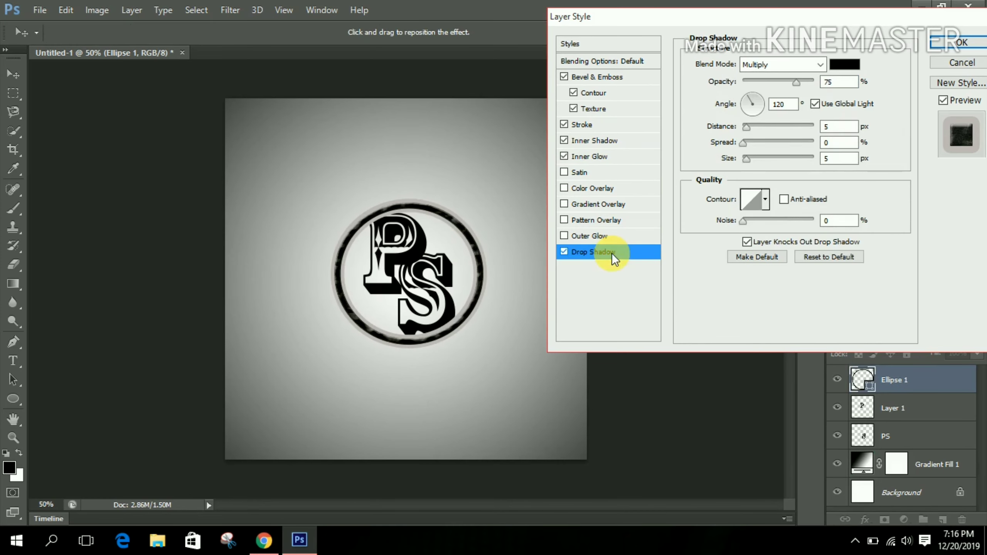
left_click(765, 199)
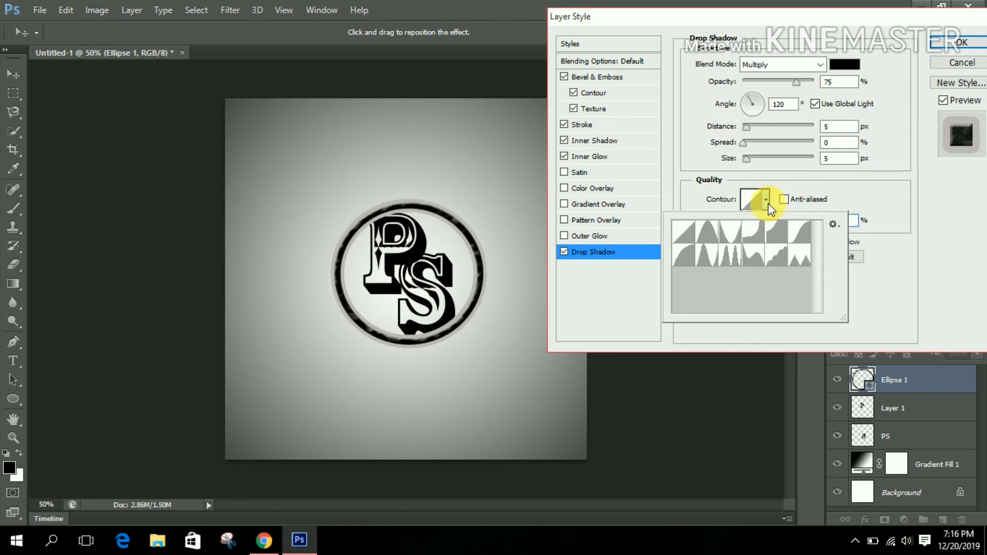
left_click(739, 259)
left_click(876, 208)
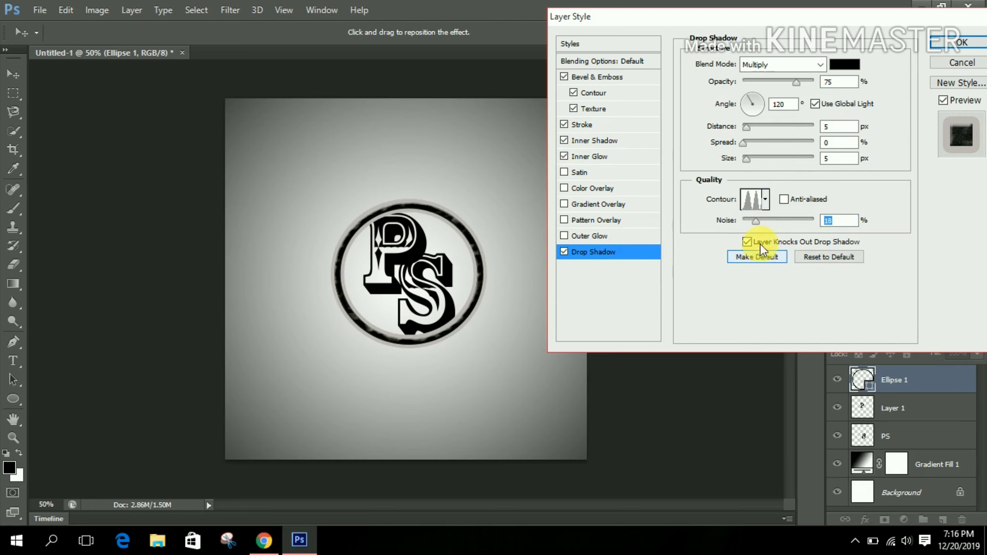
left_click_drag(779, 220, 785, 219)
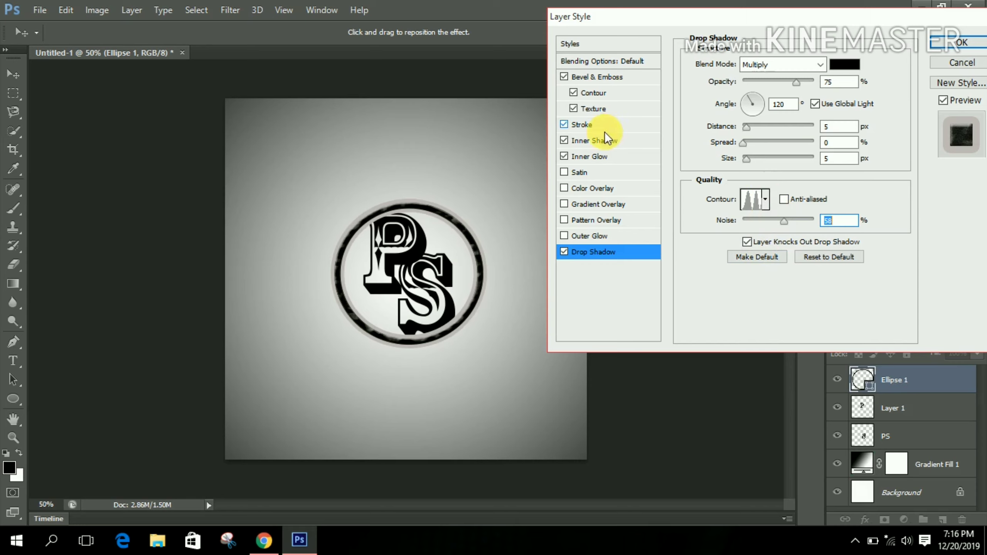
- Add a Color Overlay to the ring in turquoise #51d2d4 with Normal blend mode and 100% opacity, and apply the layer style
left_click(578, 188)
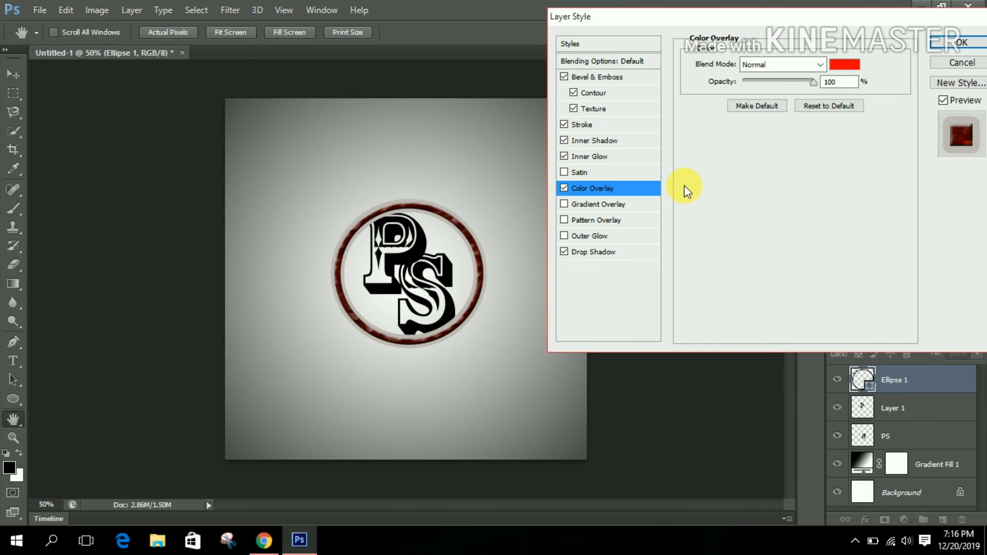
left_click(845, 64)
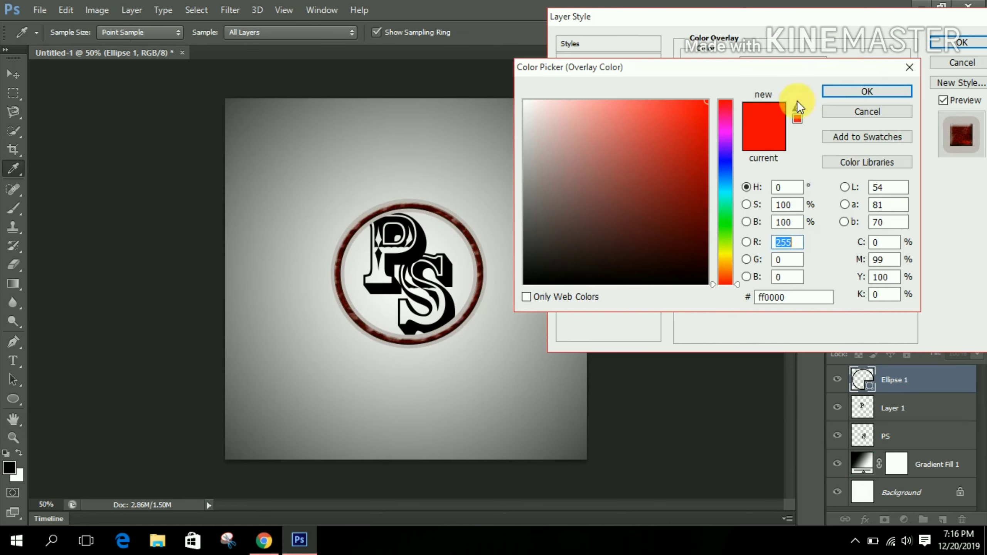
left_click(606, 198)
mouse_move(606, 198)
left_mouse_down()
mouse_move(584, 199)
mouse_move(563, 150)
left_mouse_up()
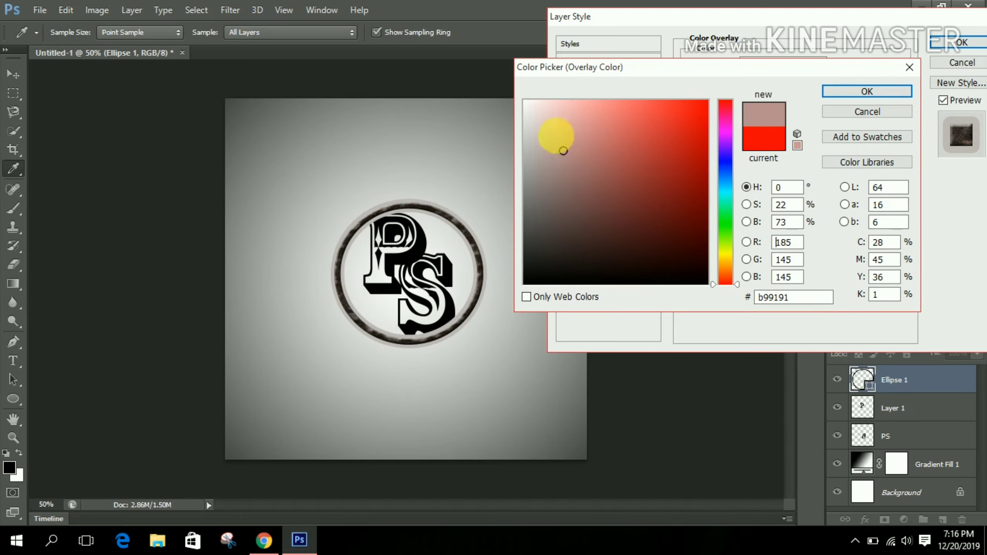
left_click_drag(737, 197, 736, 192)
mouse_move(577, 168)
left_mouse_down()
mouse_move(574, 120)
mouse_move(620, 187)
mouse_move(604, 128)
mouse_move(637, 131)
left_mouse_up()
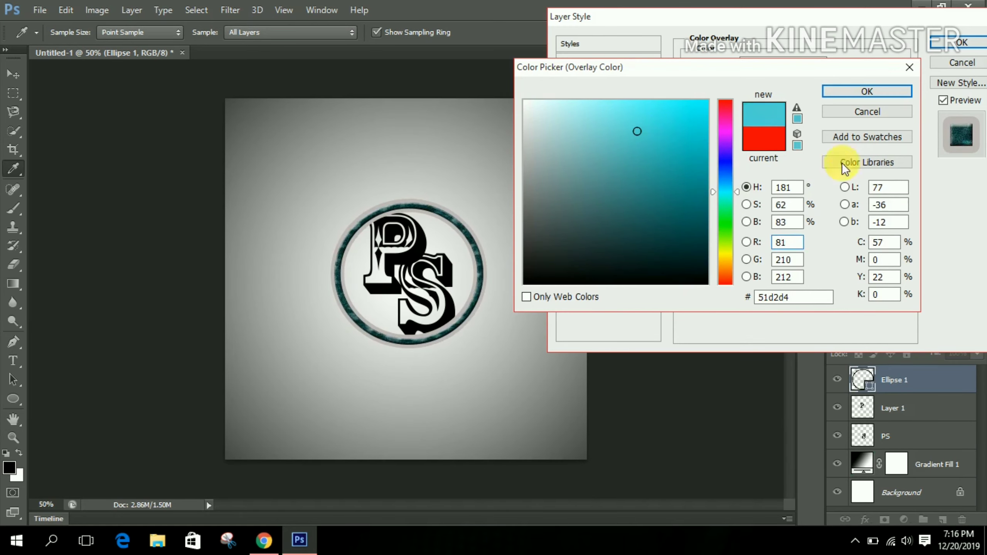
left_click(883, 91)
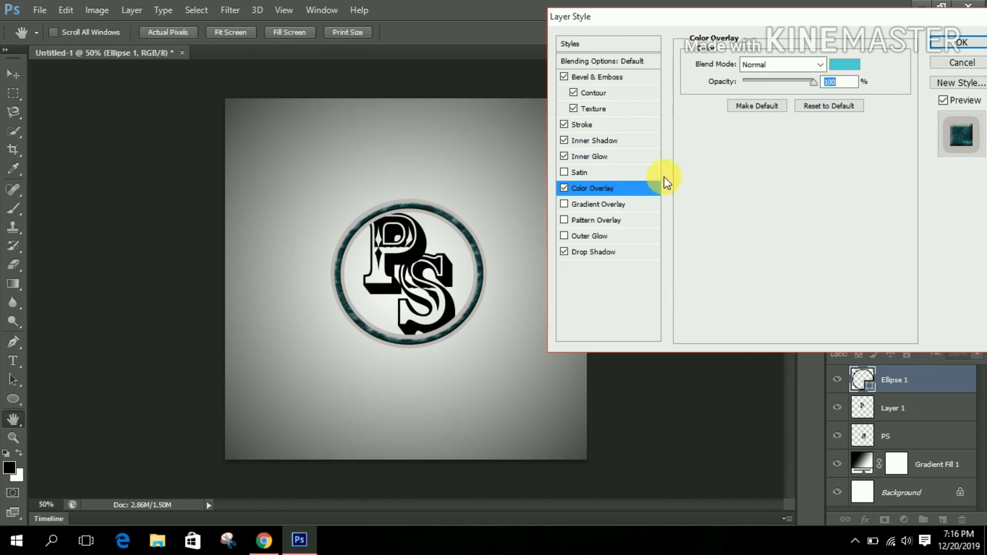
left_click(966, 43)
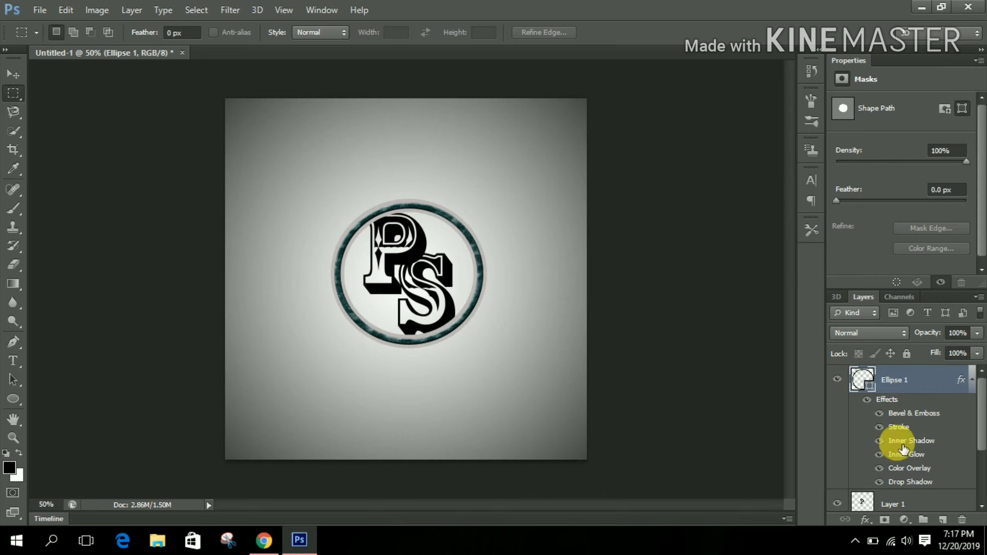
- Collapse the Ellipse 1 effects list and convert Layer 1 and PS together into one smart object
scroll(898, 439, "down", 3)
scroll(900, 428, "up", 3)
left_click(959, 380)
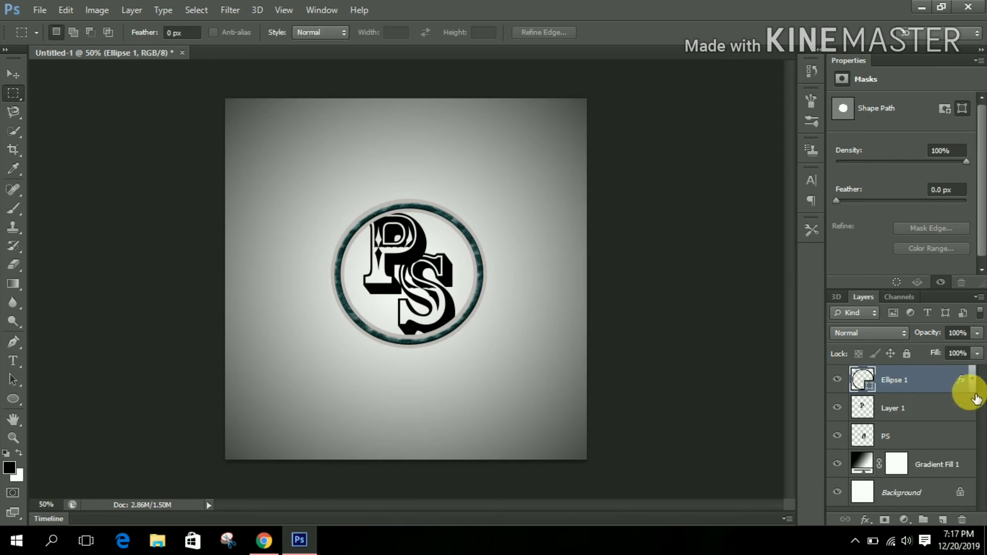
left_click(911, 436)
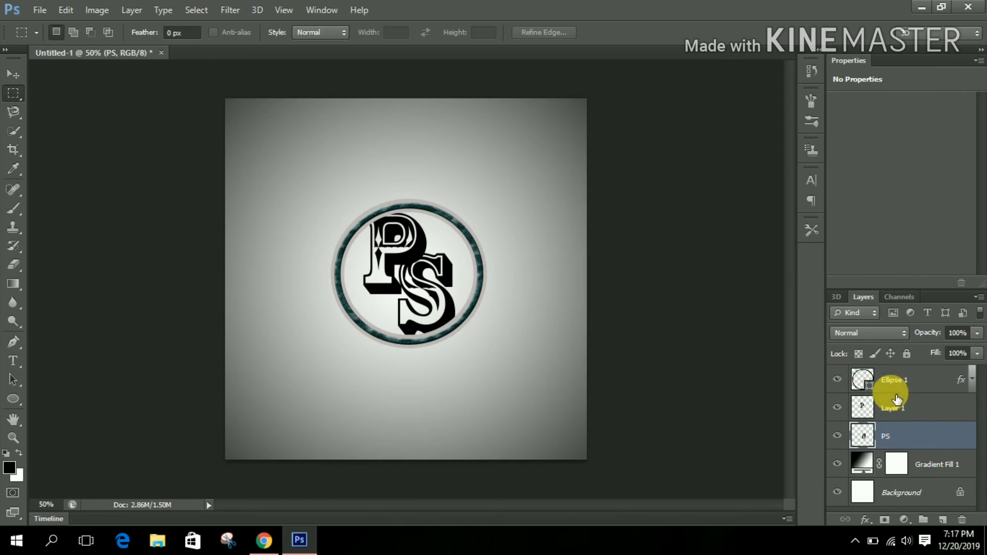
left_click(899, 409, "shift")
right_click(895, 408)
left_click(667, 150)
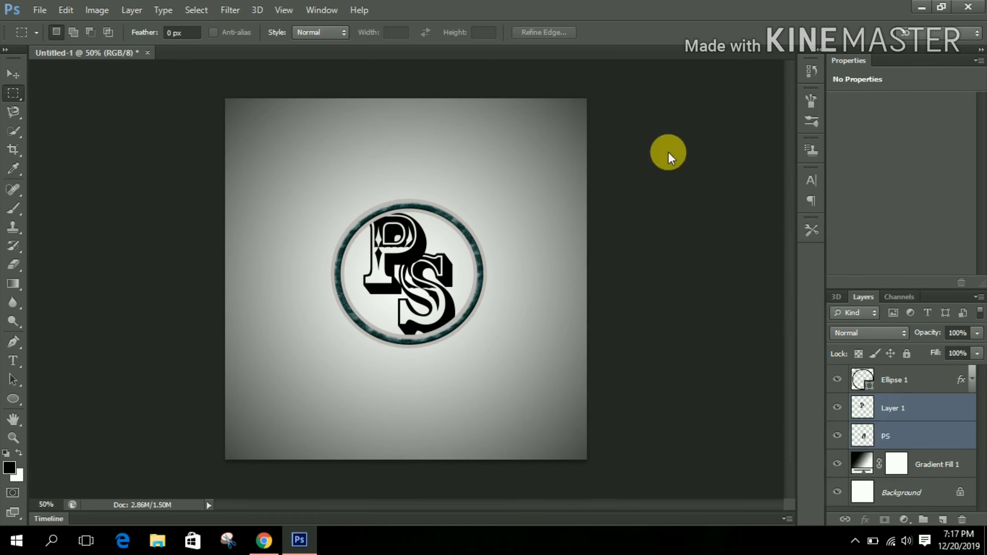
- Add a Bevel & Emboss to the PS letters with depth 1000%, size 9 px, soften 16 px and 100% highlight opacity
right_click(893, 407)
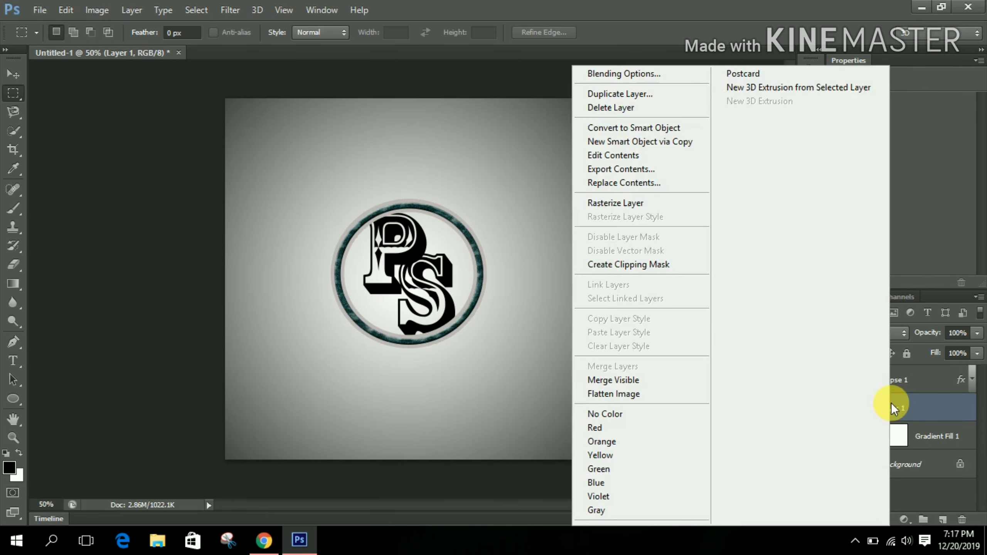
left_click(616, 75)
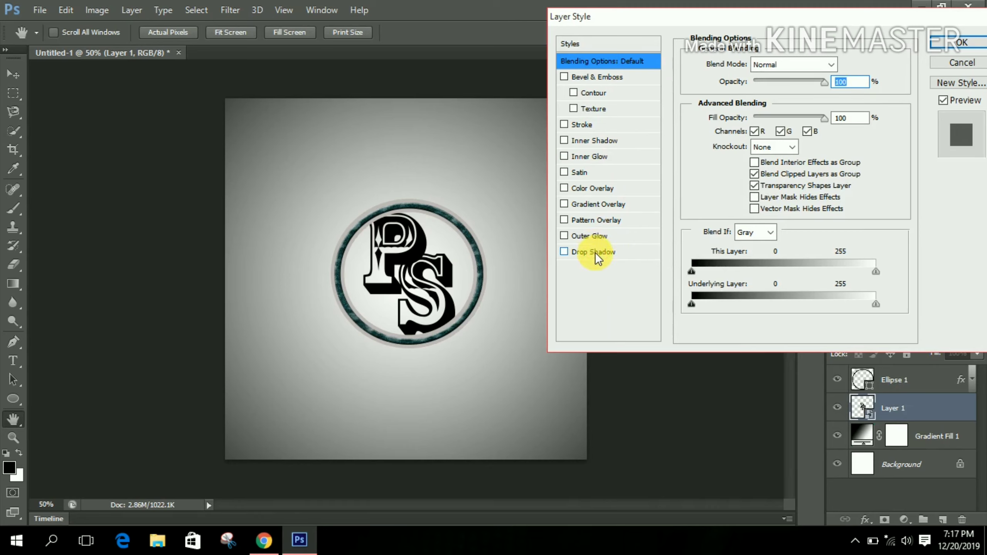
left_click(603, 78)
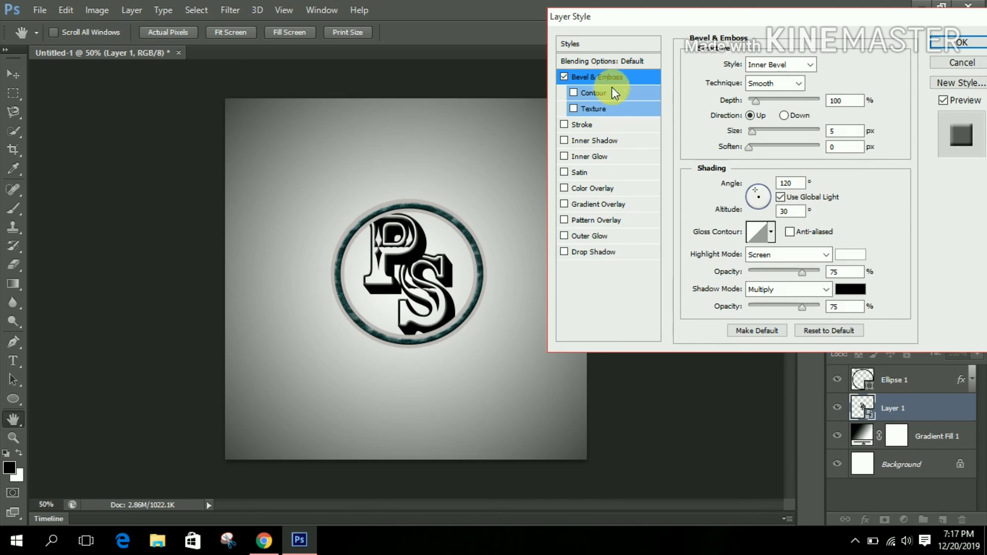
left_click_drag(752, 100, 851, 99)
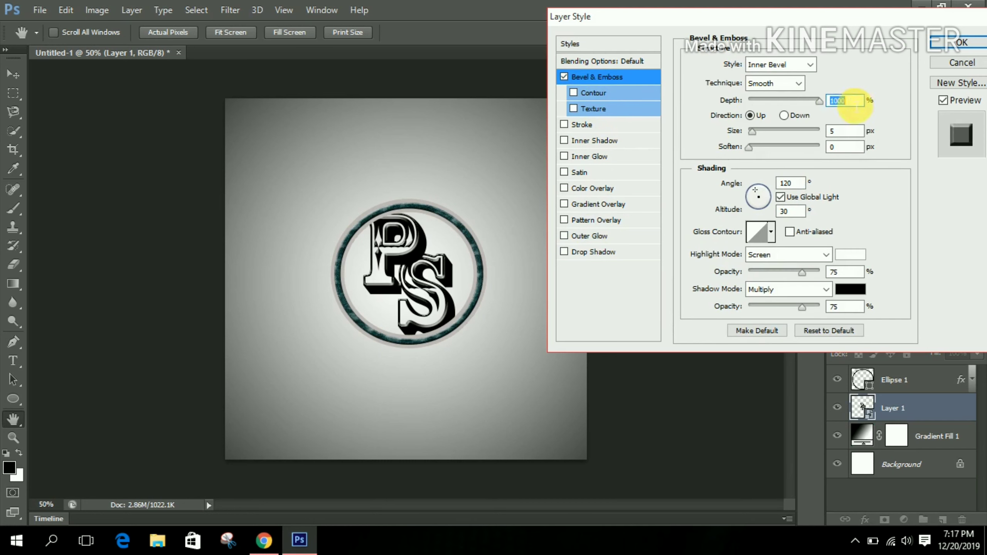
left_click_drag(754, 130, 820, 147)
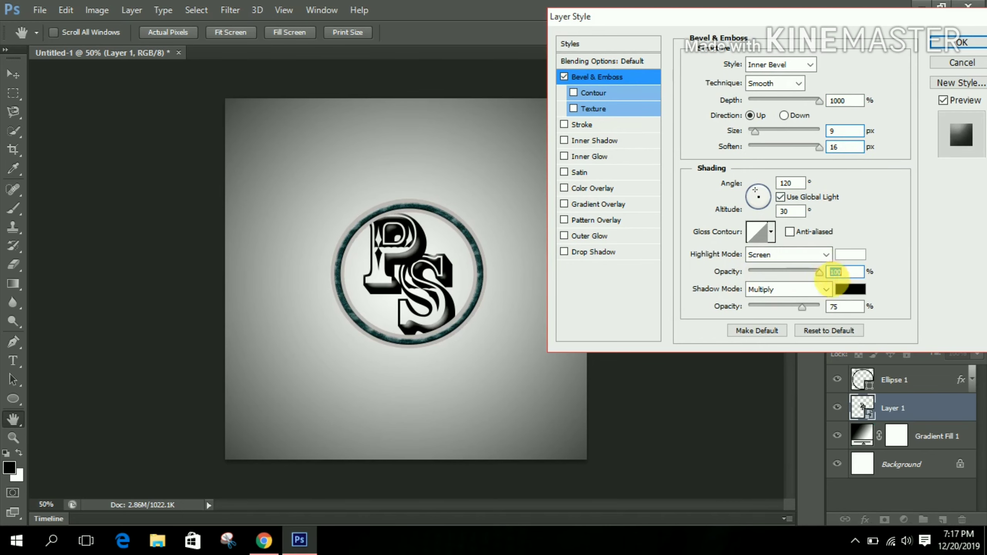
- Set the shadow colour of the letters' Bevel & Emboss to light grey #d0d0d0
left_click(850, 289)
left_click_drag(658, 252, 522, 134)
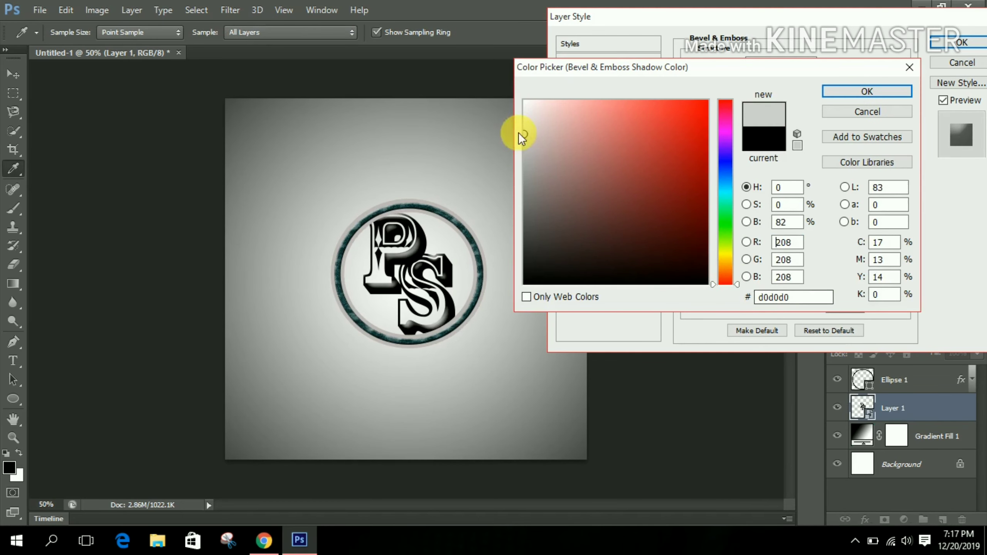
left_click(864, 95)
- Add a black 3 px outside Stroke to the PS letters and lower its opacity to 0%
left_click(579, 125)
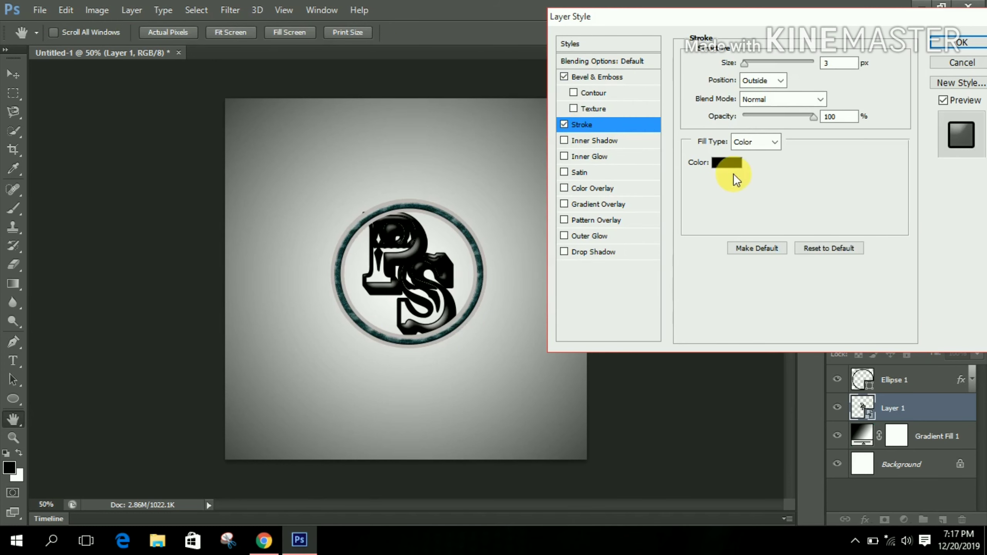
left_click(732, 168)
left_click(881, 95)
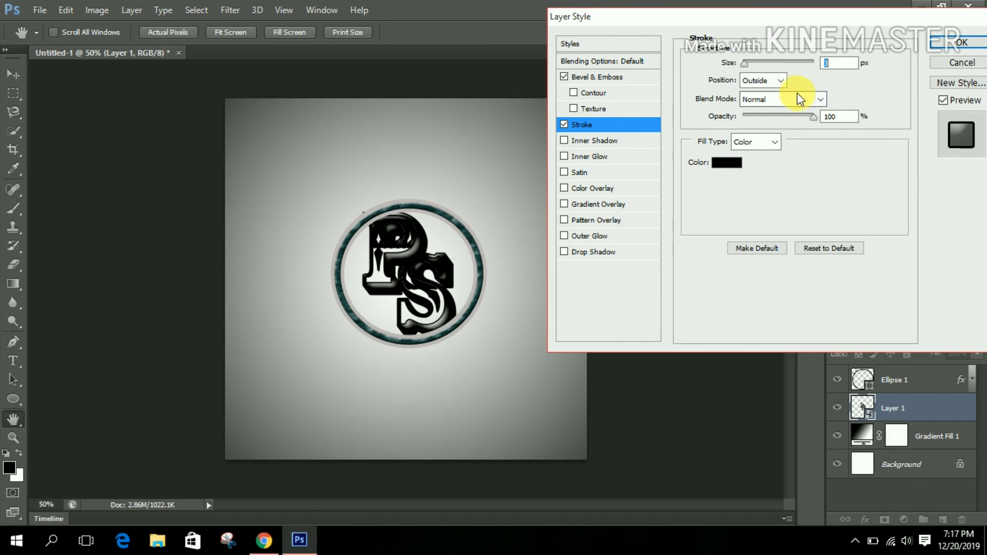
left_click_drag(794, 114, 742, 115)
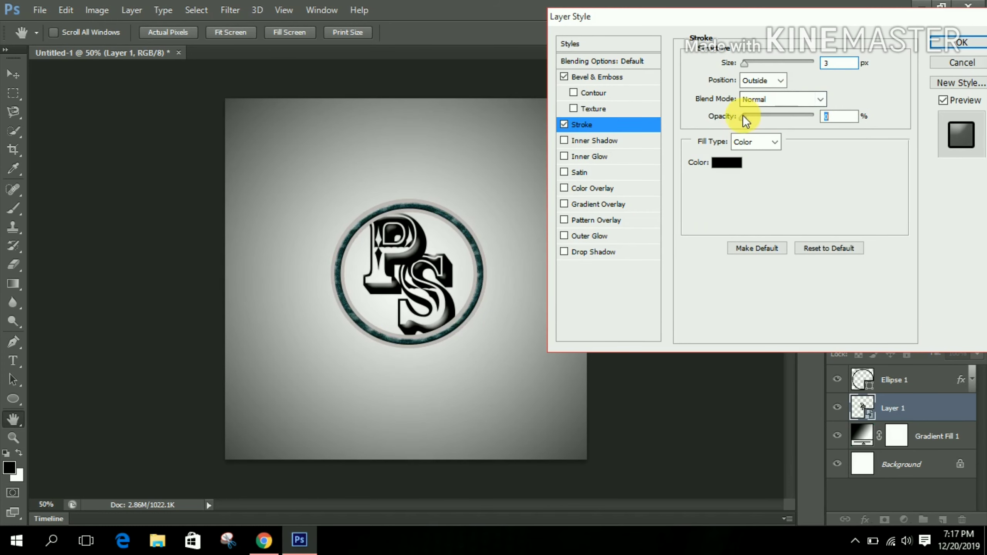
- Add an Inner Shadow to the PS letters with the double-peaked contour and adjust its noise
left_click(622, 142)
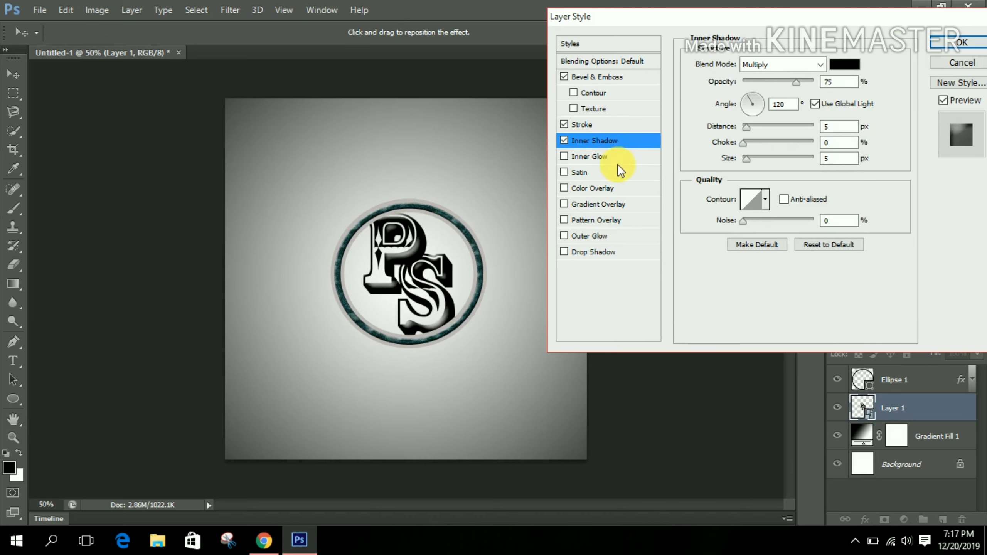
left_click(764, 199)
left_click(738, 254)
left_click(863, 251)
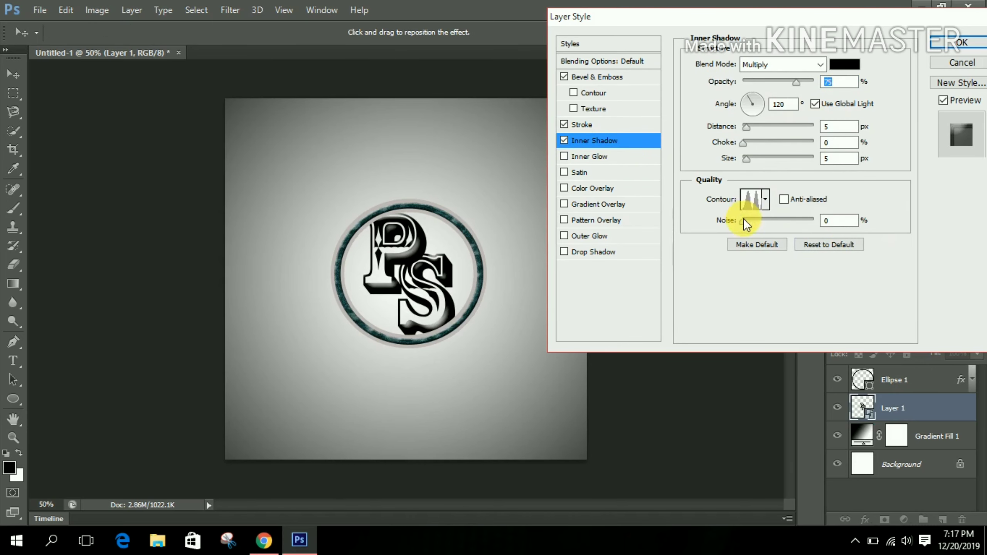
left_click_drag(775, 220, 759, 221)
- Add a Drop Shadow to the PS letters with the double-peaked contour, 31% opacity, distance 26 px, spread 100%, size 0 px and noise 22%
left_click(611, 252)
left_click(753, 200)
left_click(600, 97)
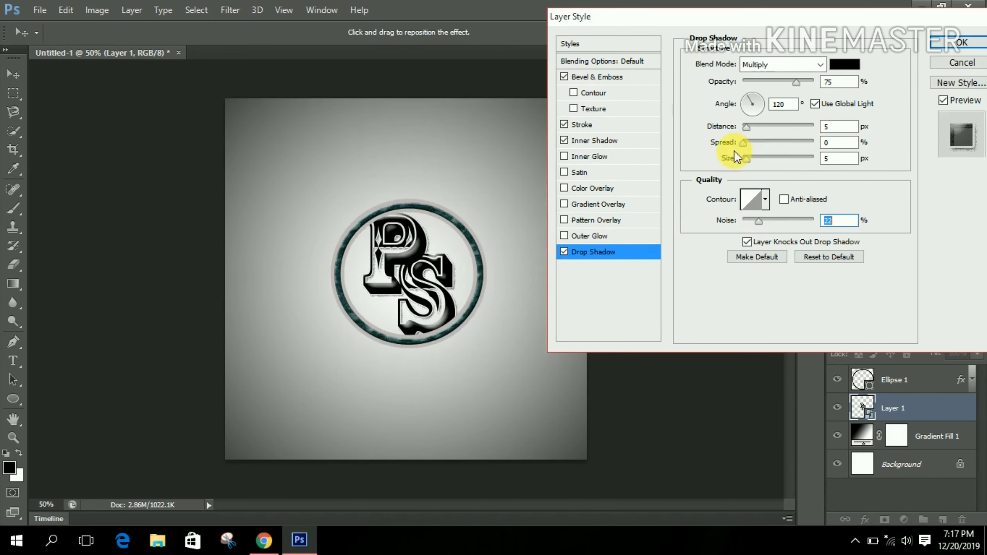
left_click(765, 199)
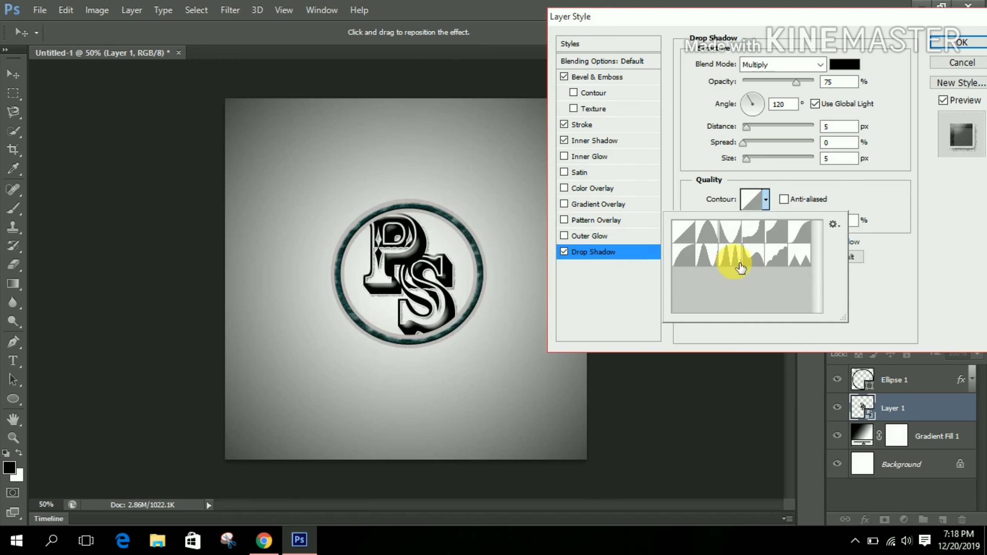
left_click(730, 256)
left_click(863, 179)
left_click_drag(758, 158, 858, 144)
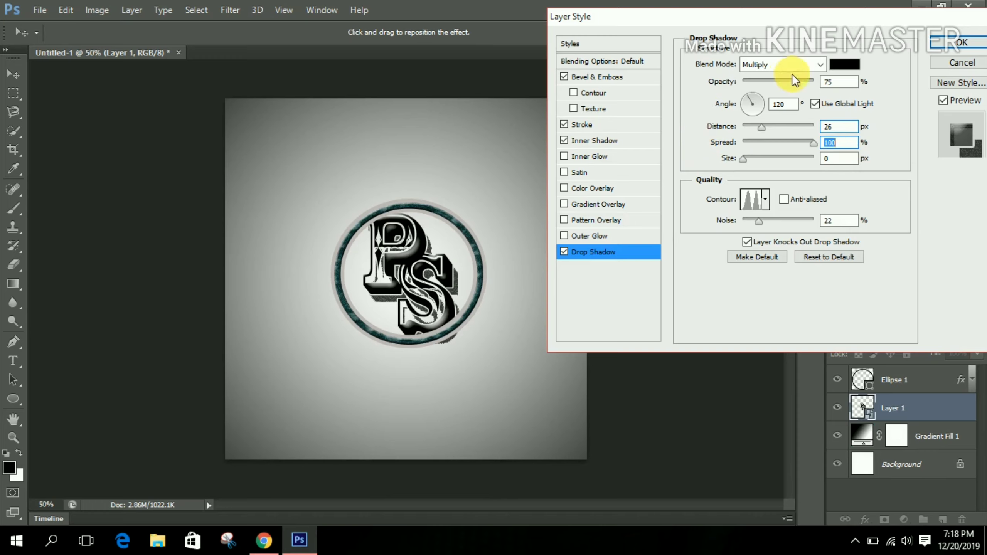
left_click_drag(792, 76, 764, 90)
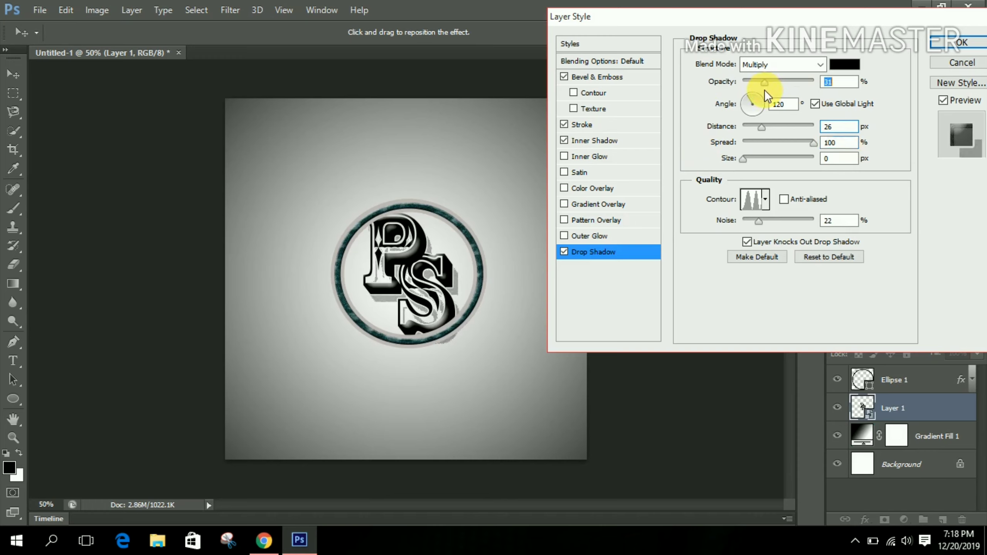
- Add an Outer Glow to the PS letters with the double-peaked contour and a bright cyan glow colour
left_click(611, 235)
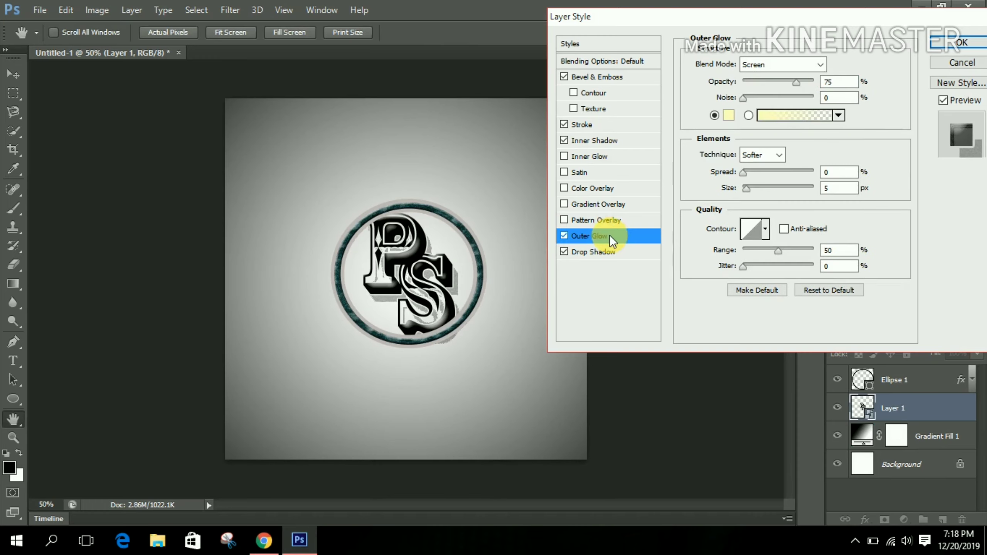
left_click(764, 232)
left_click(733, 288)
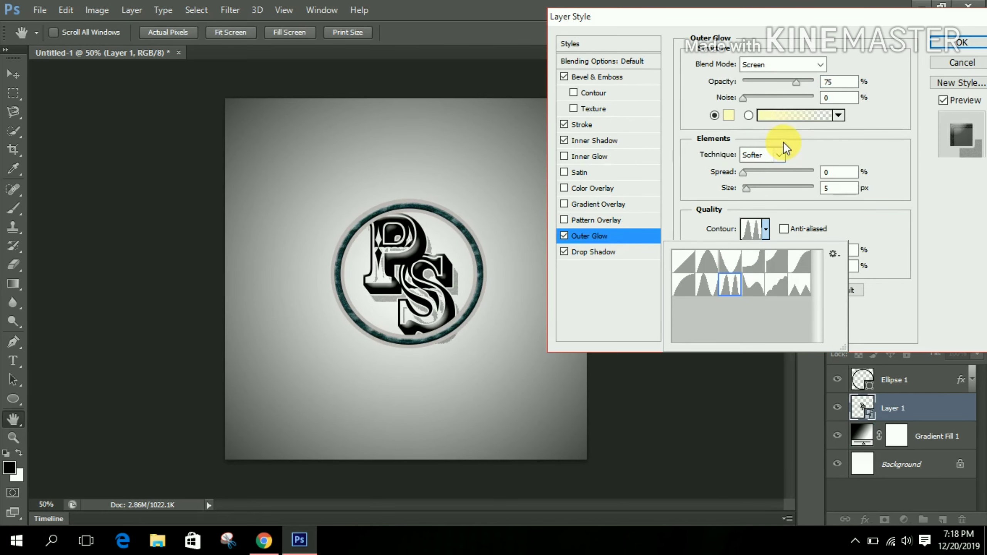
left_click(794, 114)
left_click(617, 92)
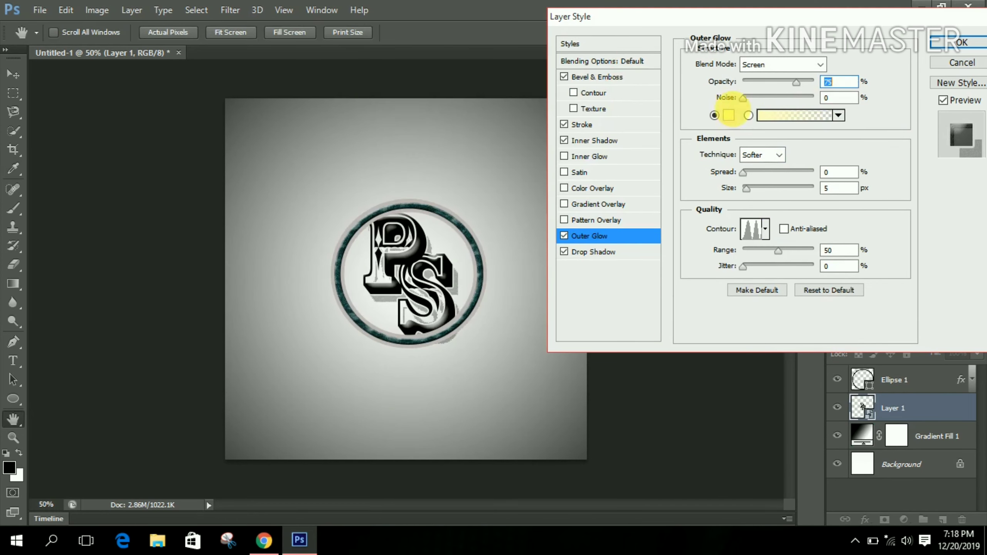
left_click(728, 115)
left_click(718, 196)
mouse_move(696, 176)
left_mouse_down()
mouse_move(687, 97)
mouse_move(669, 101)
left_mouse_up()
left_click(840, 90)
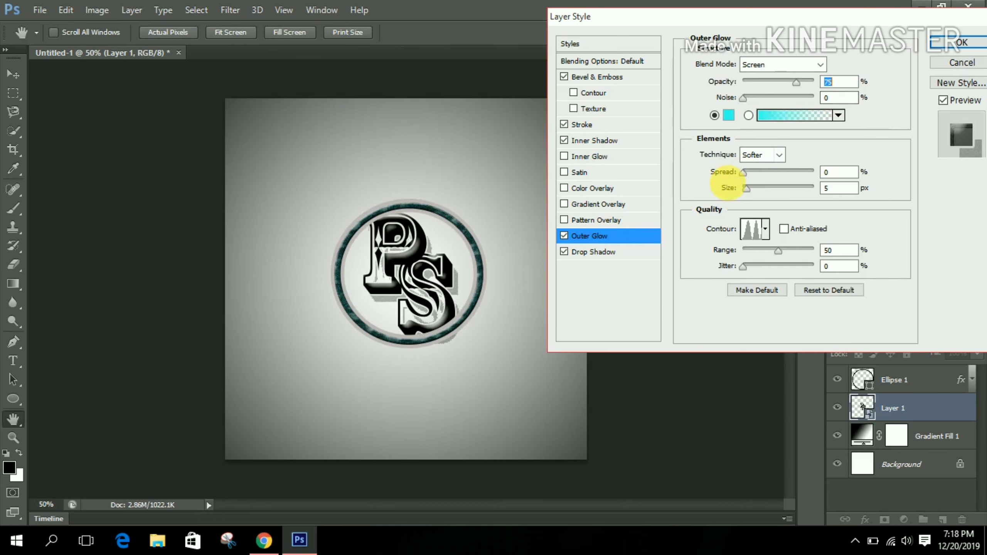
- Set the letters' Outer Glow to 100% opacity, 53% spread and a size of 18 px
left_click_drag(776, 78, 820, 77)
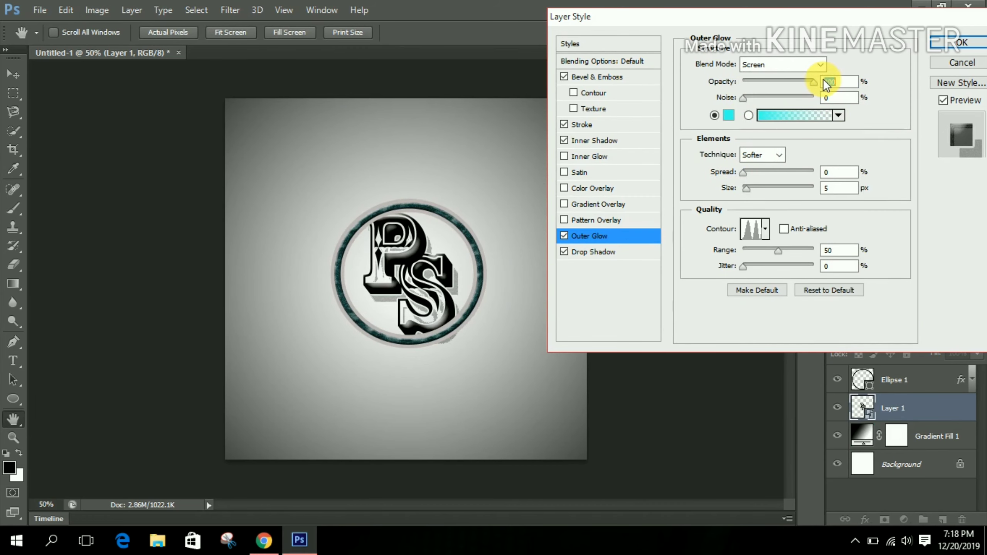
left_click_drag(748, 174, 883, 192)
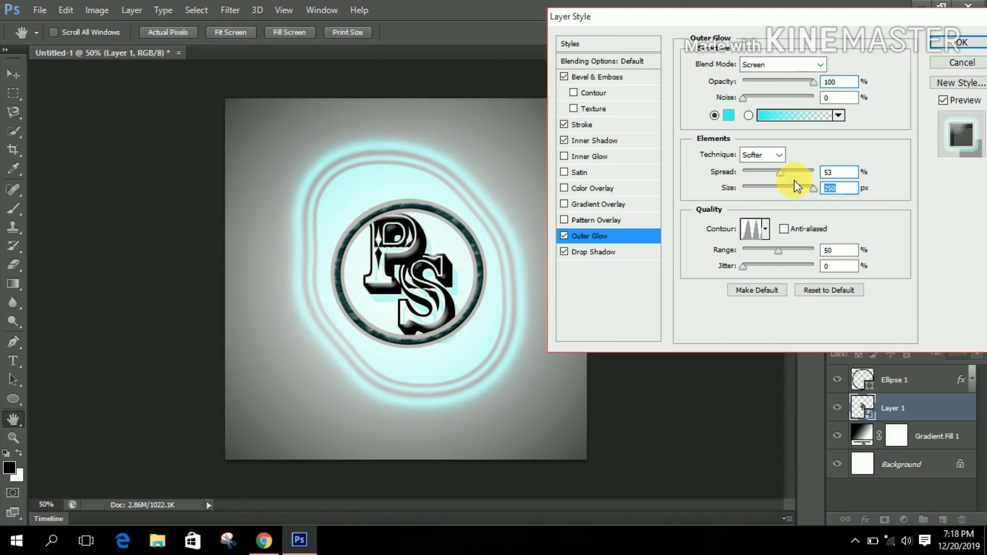
left_click_drag(789, 192, 754, 193)
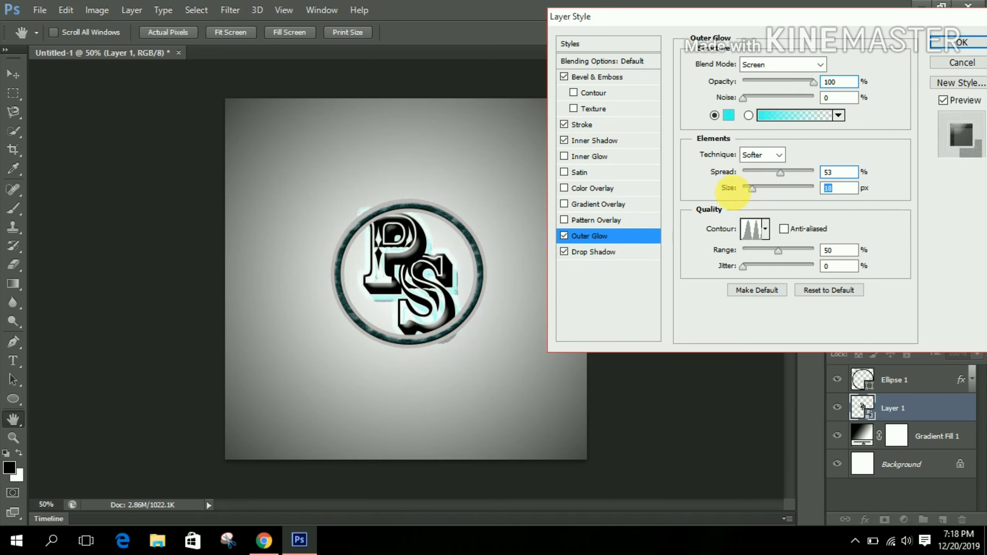
- Add a Color Overlay to the PS letters in very dark maroon (#260505) at 82% opacity
left_click(601, 188)
left_click(845, 63)
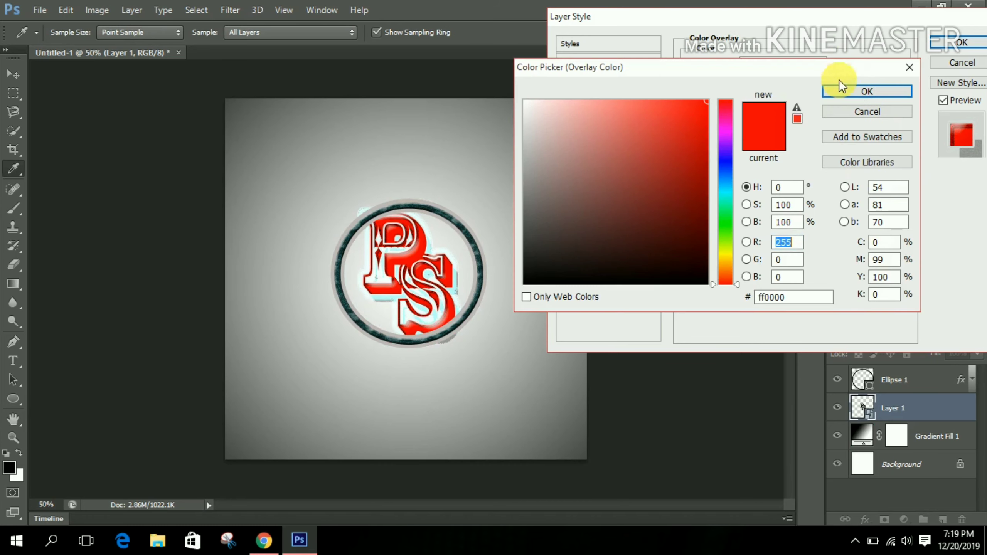
left_click_drag(661, 143, 689, 260)
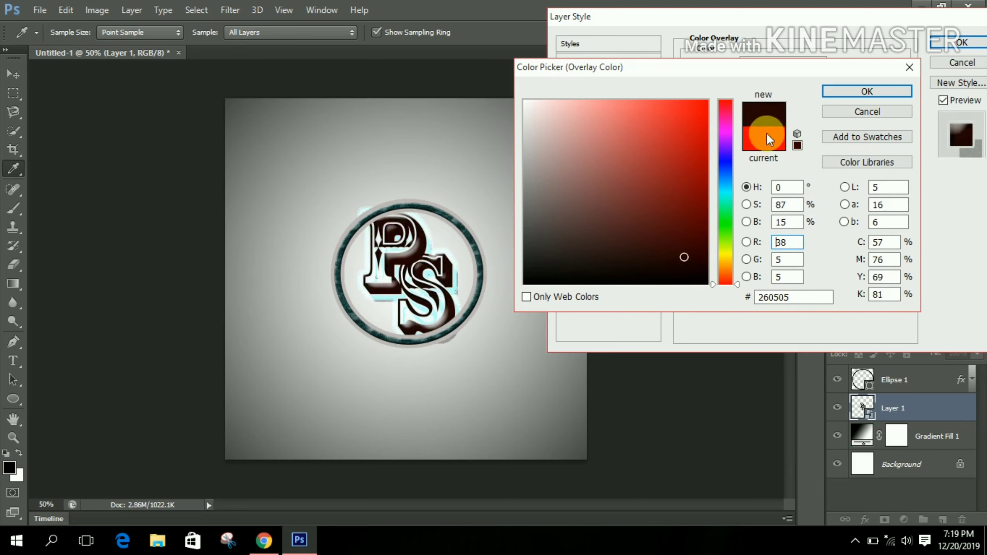
left_click(896, 86)
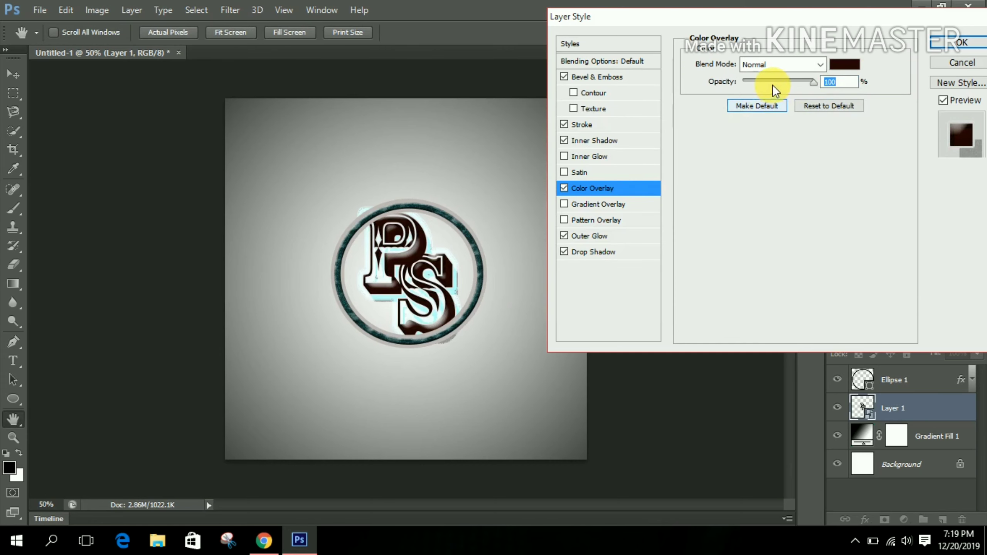
mouse_move(787, 83)
left_mouse_down()
mouse_move(746, 86)
mouse_move(800, 88)
left_mouse_up()
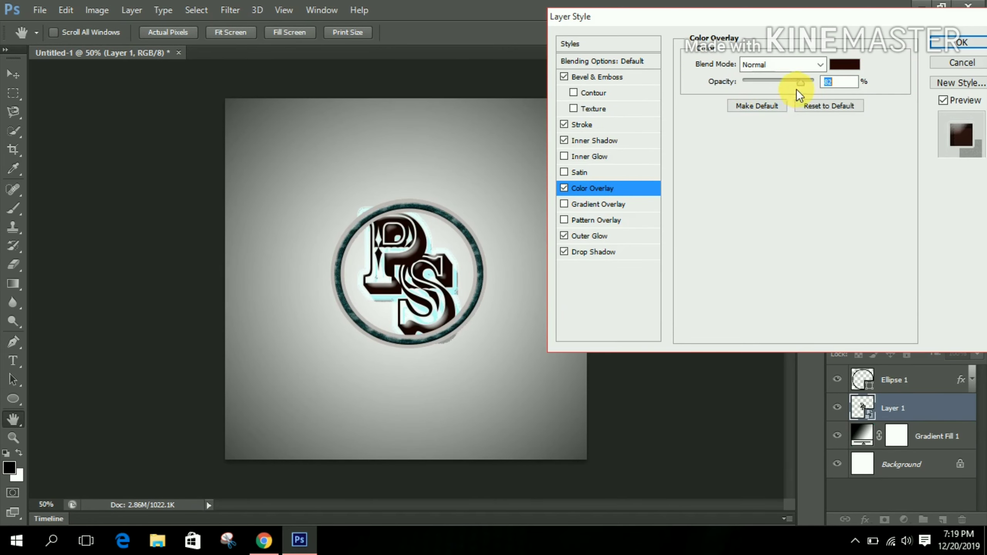
- Add a Texture to the letters' bevel using the coarse, crumpled light-grey pattern and apply the layer style
left_click(596, 108)
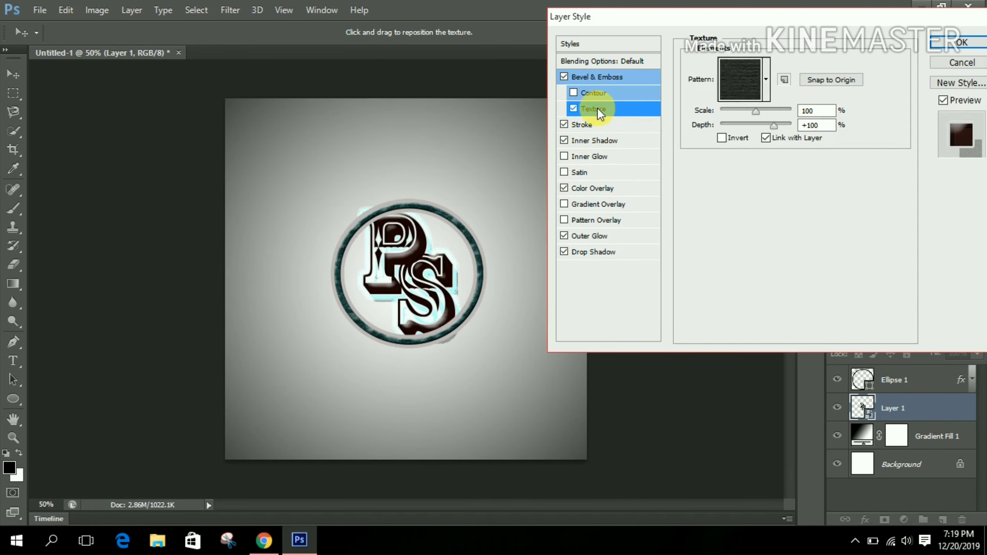
left_click(765, 79)
left_click(765, 123)
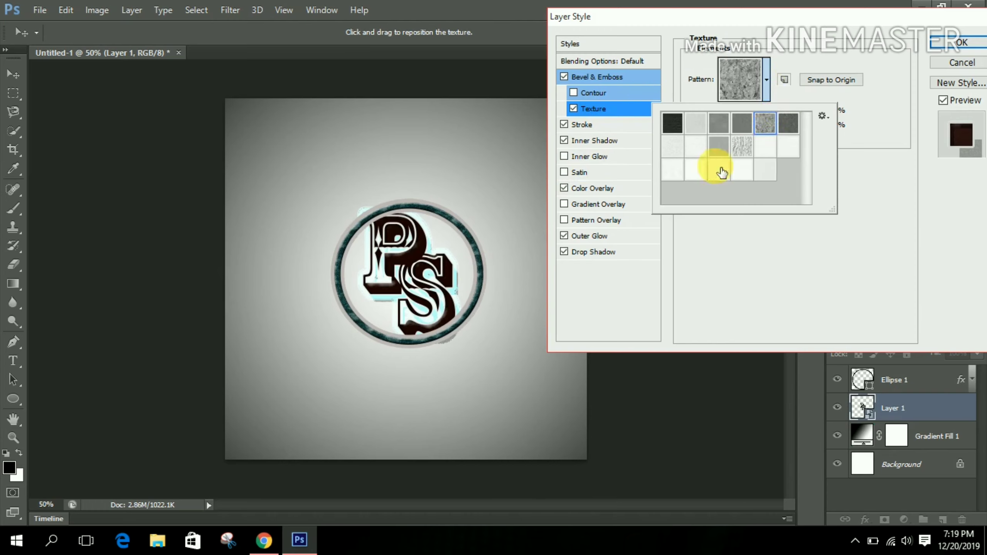
left_click(704, 164)
left_click(719, 123)
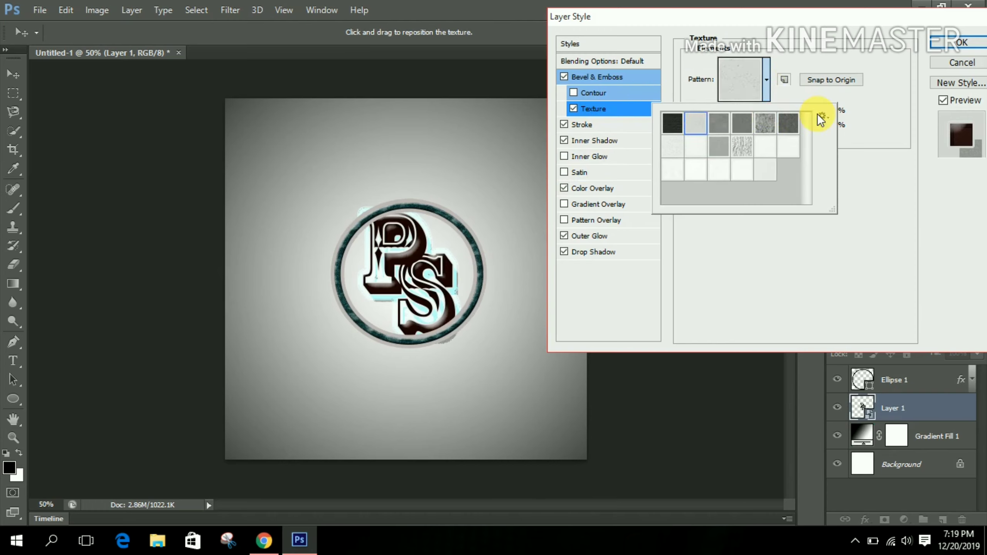
left_click(766, 124)
left_click(742, 146)
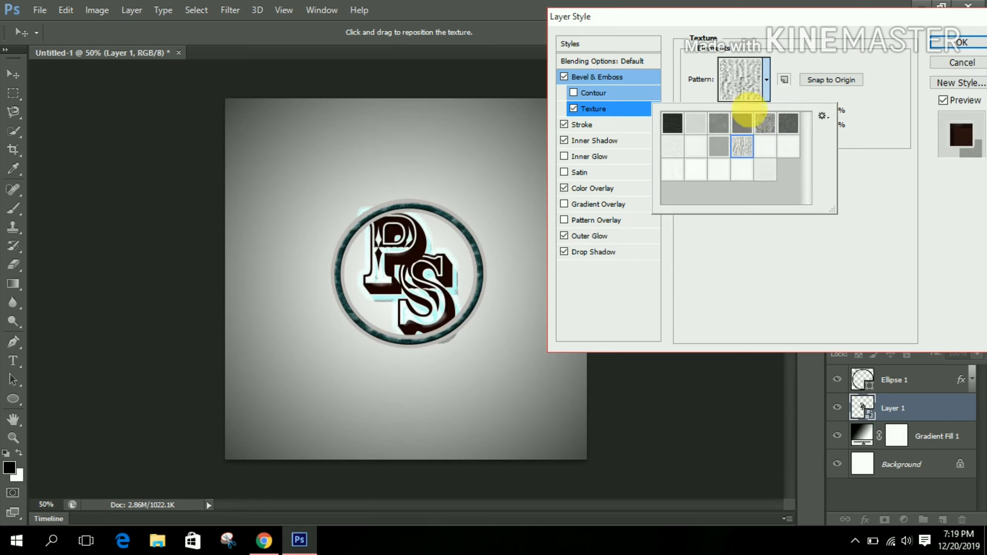
left_click(880, 75)
left_click(946, 41)
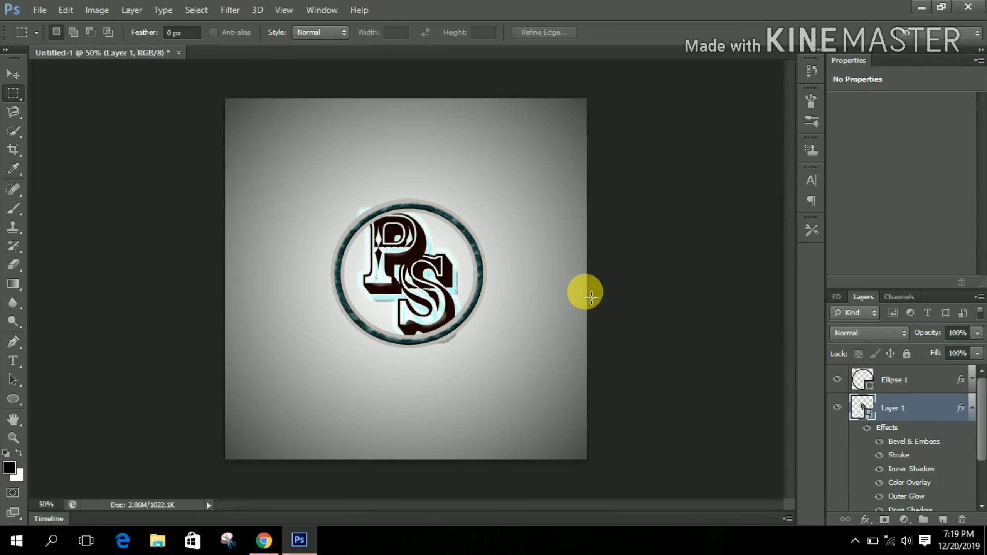
- Combine the Ellipse 1, Layer 1, Gradient Fill 1 and Background layers into a single smart object
left_click(972, 407)
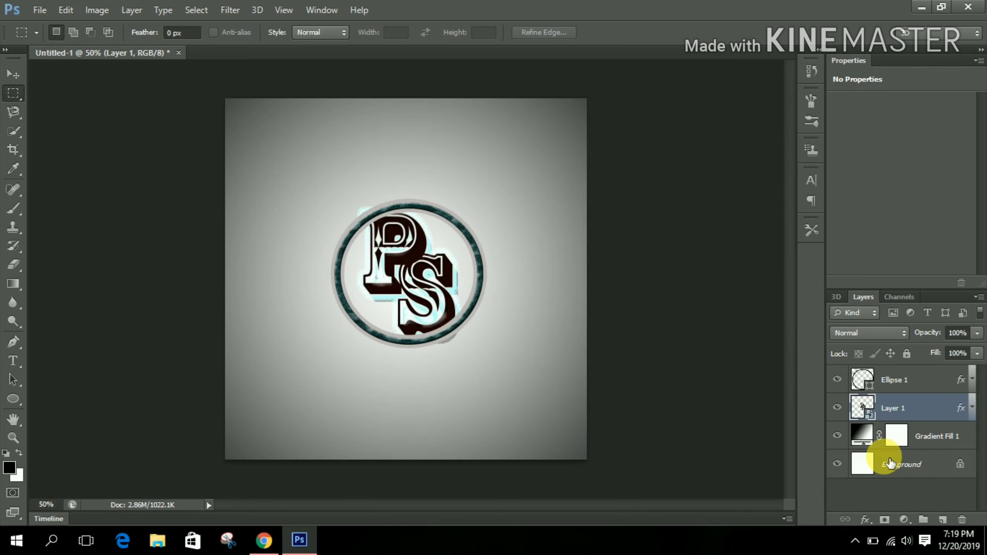
left_click(889, 464)
left_click(913, 437)
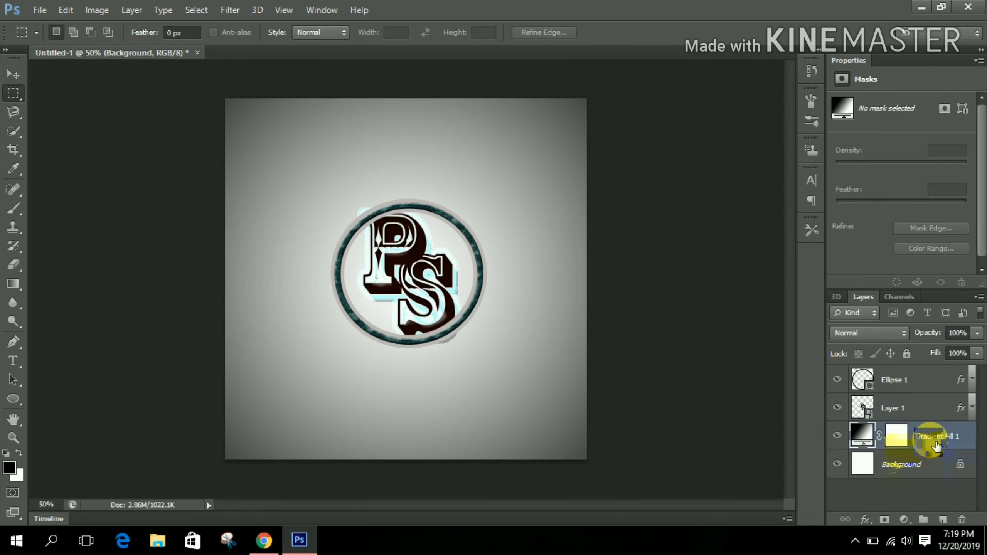
left_click(921, 409)
left_click(902, 386)
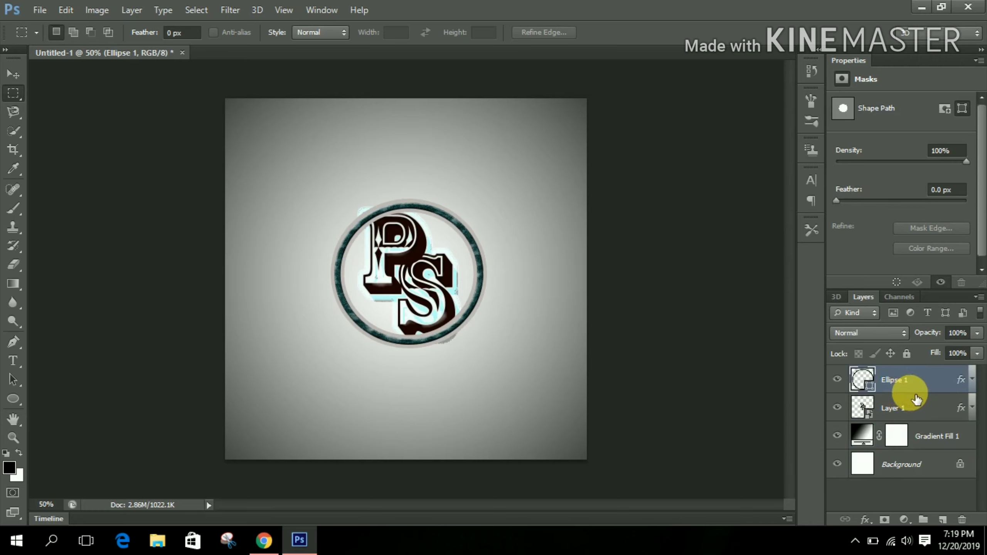
left_click(923, 419, "shift")
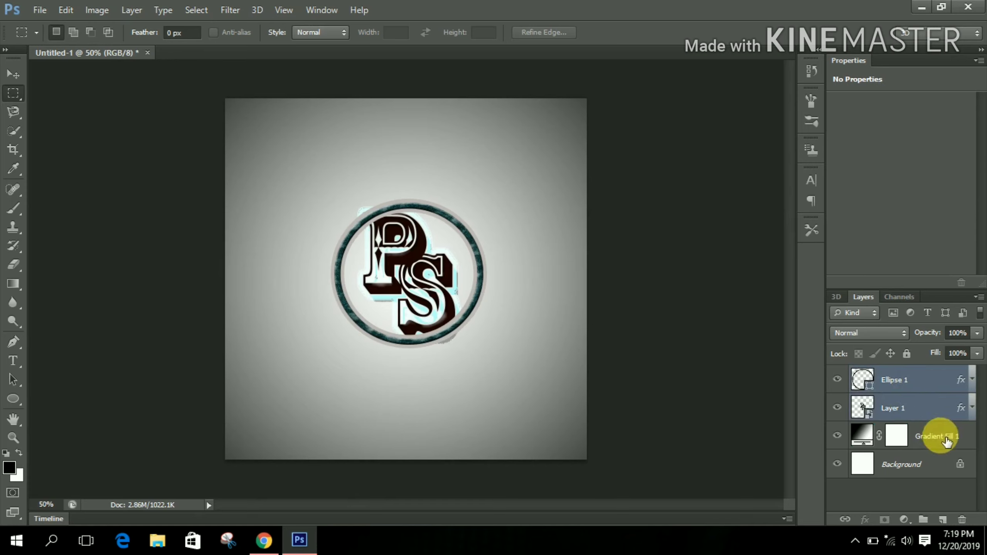
left_click(943, 439, "shift")
left_click(947, 467, "shift")
right_click(930, 379)
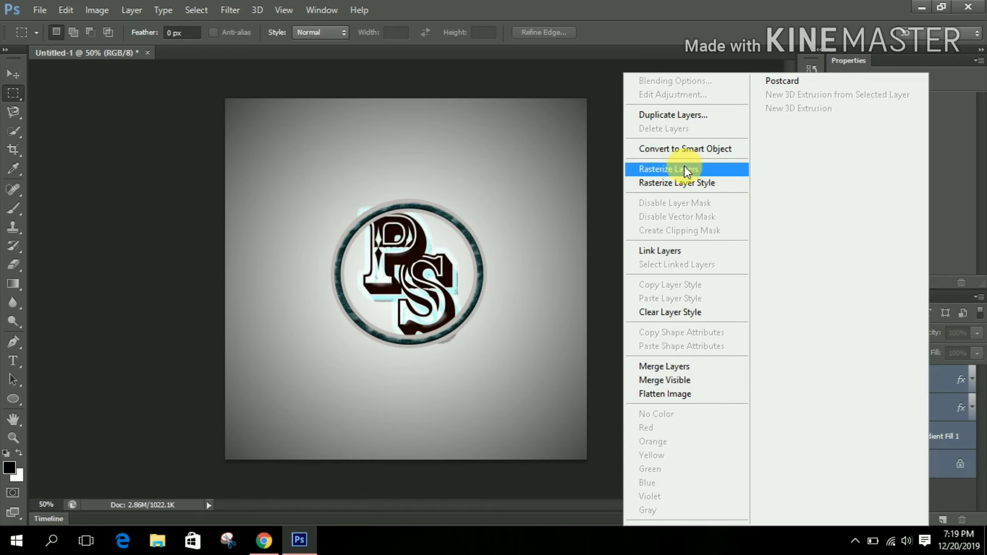
left_click(683, 149)
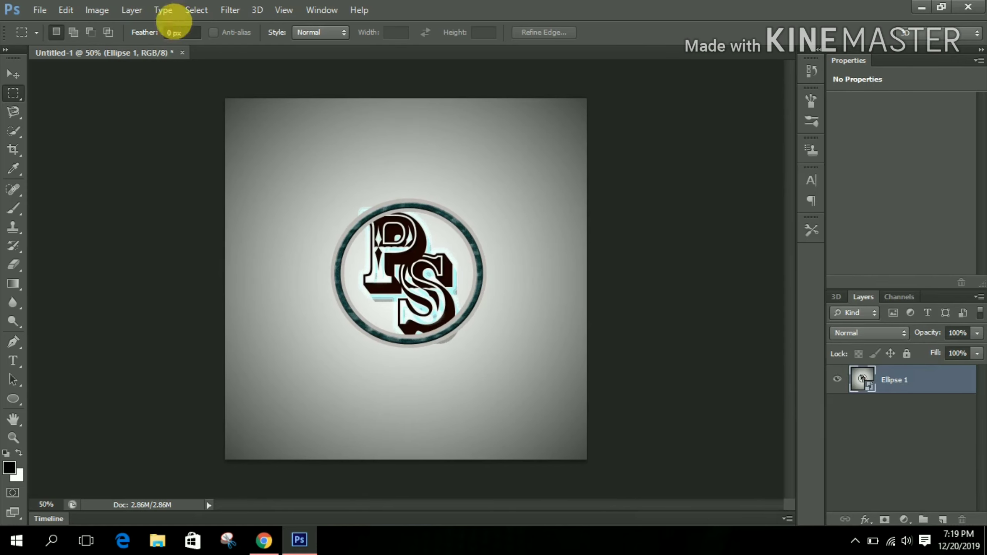
- Preview the whole logo in Save for Web, fitted to the preview area, and close it without exporting
left_click(193, 10)
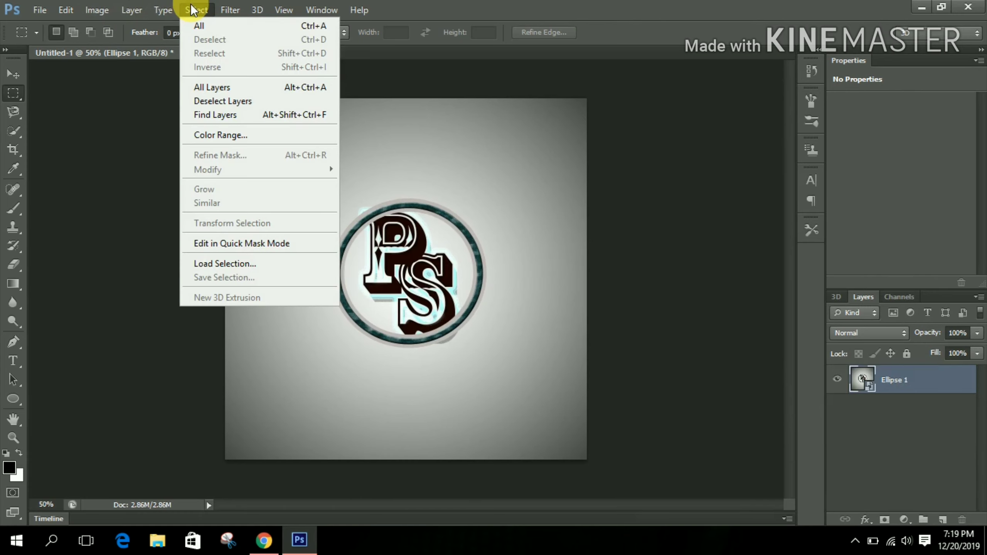
mouse_move(170, 16)
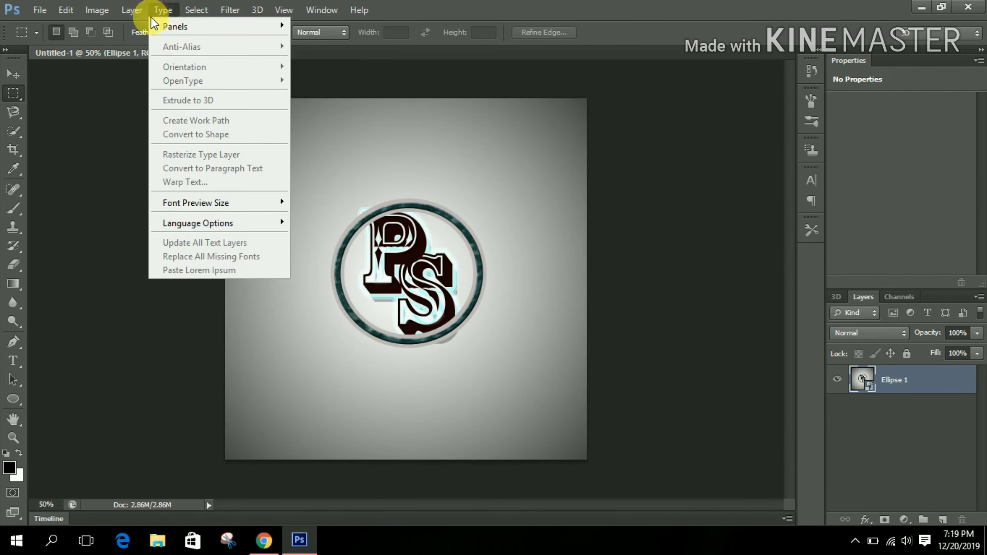
mouse_move(140, 19)
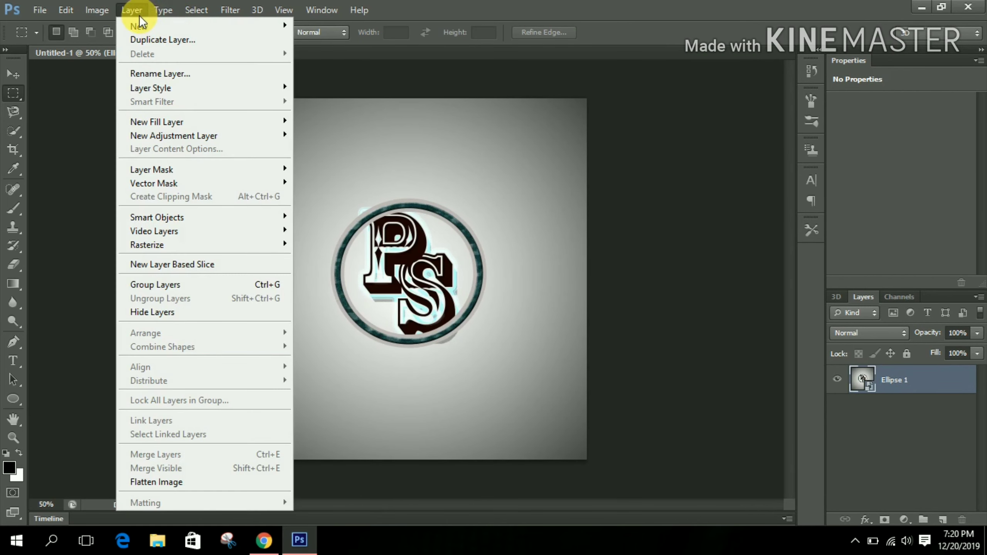
mouse_move(33, 15)
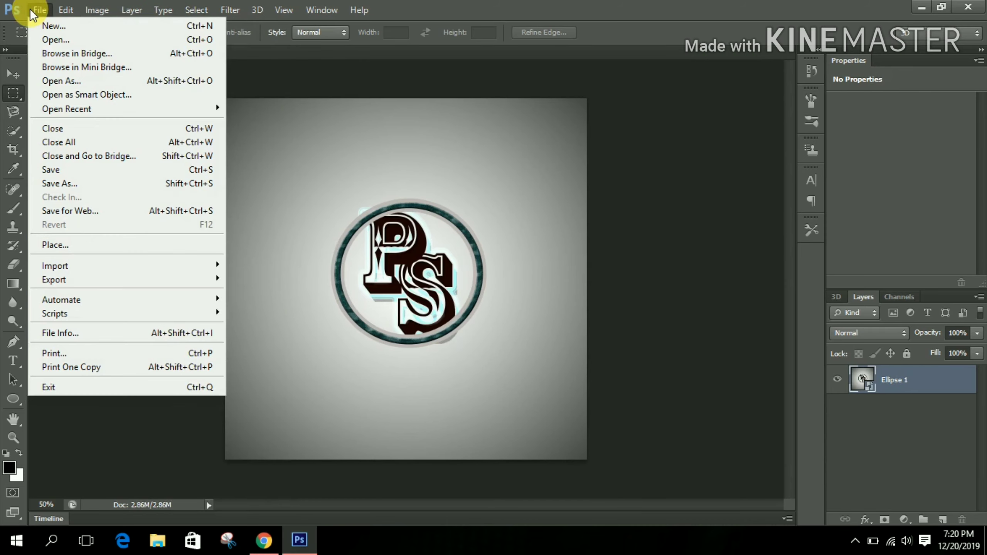
left_click(94, 213)
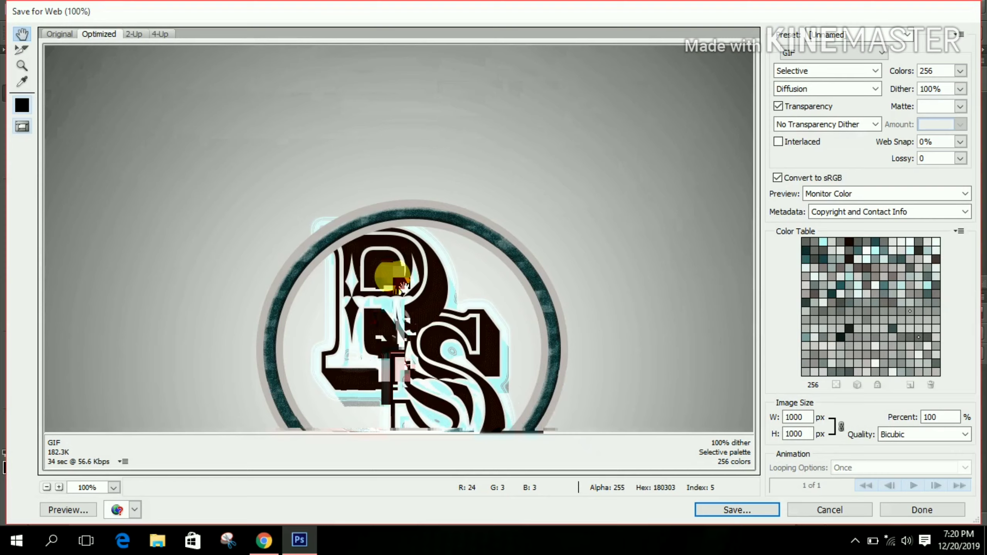
left_click_drag(400, 286, 386, 276)
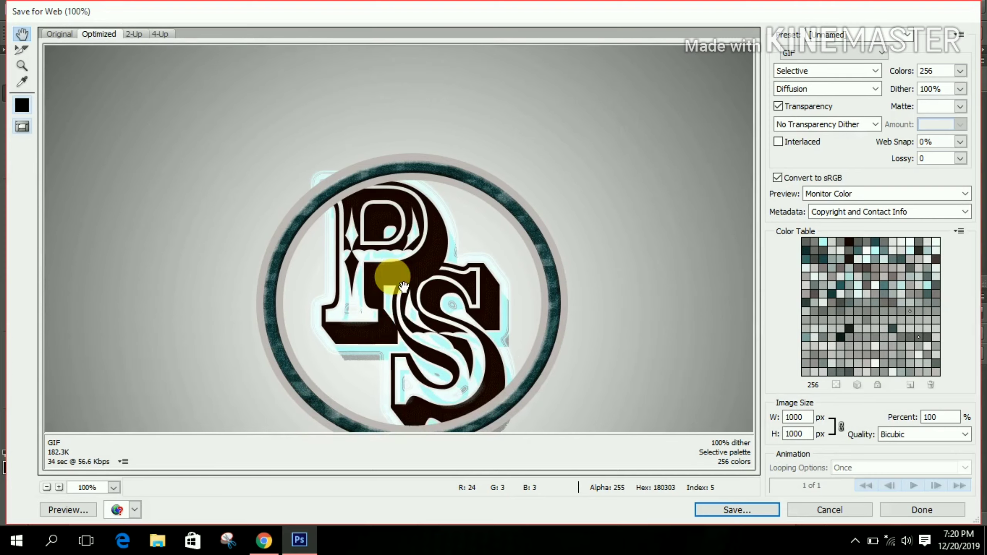
left_click(113, 488)
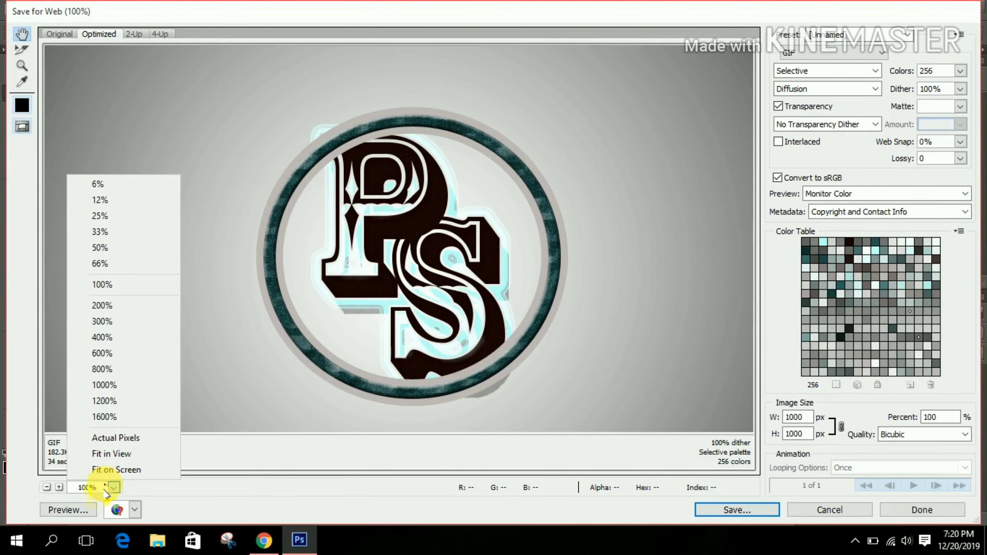
left_click(142, 462)
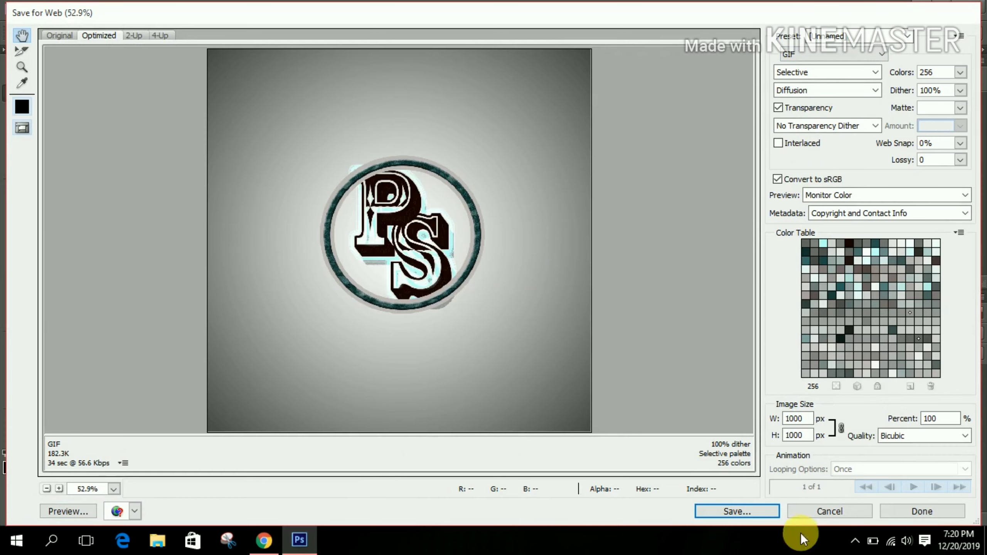
left_click(893, 512)
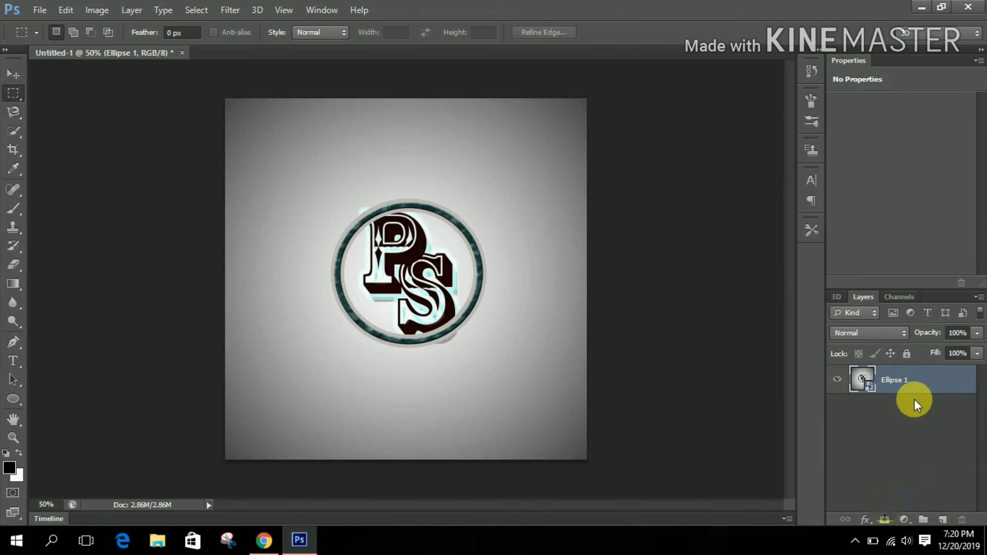
right_click(882, 378)
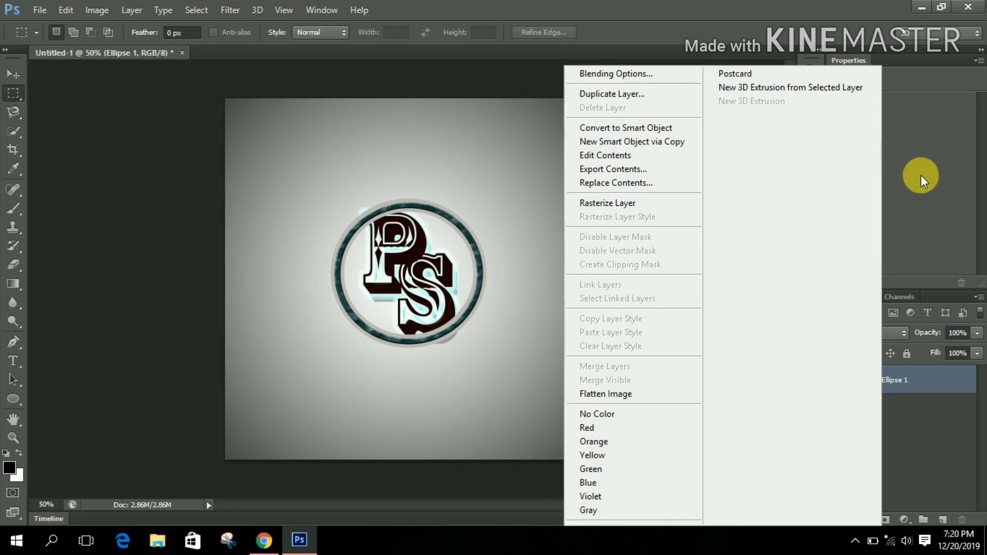
left_click(921, 220)
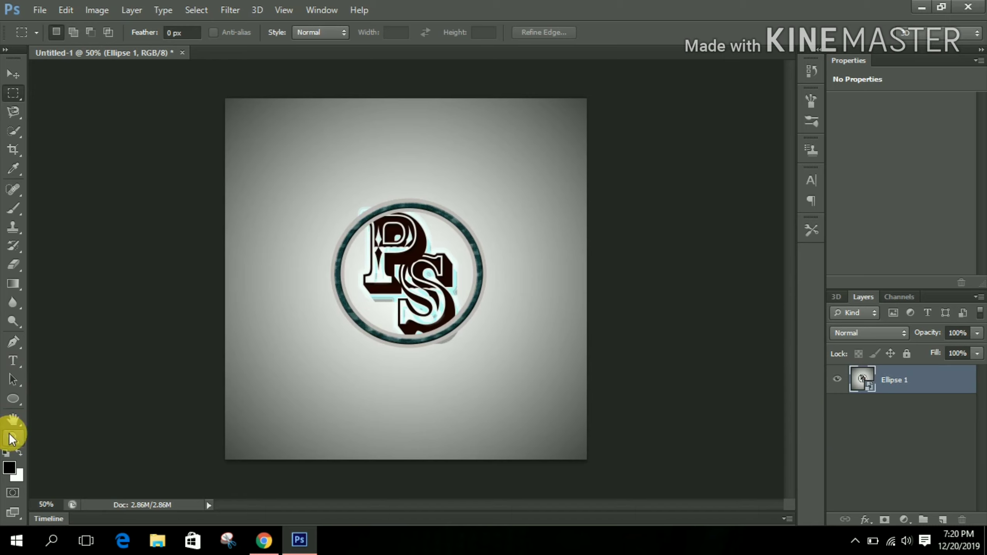
left_click(909, 522)
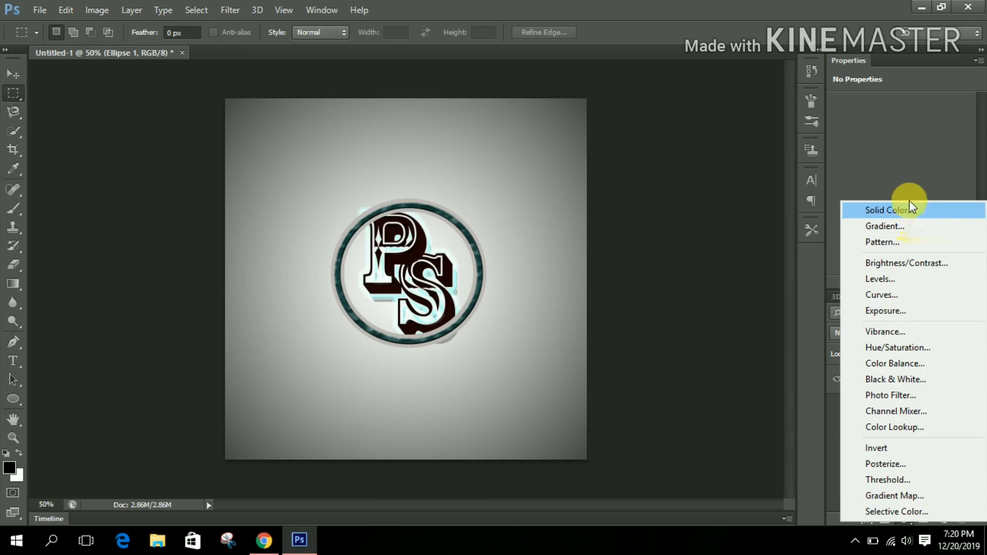
left_click(752, 157)
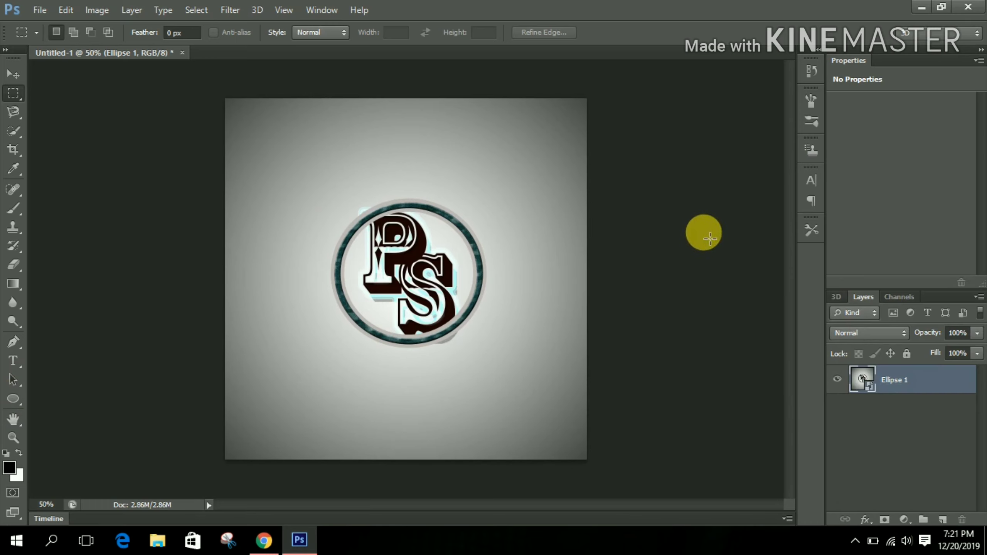
- Examine the finished PS letters and ring up close, with the logo centred in view
left_click(14, 437)
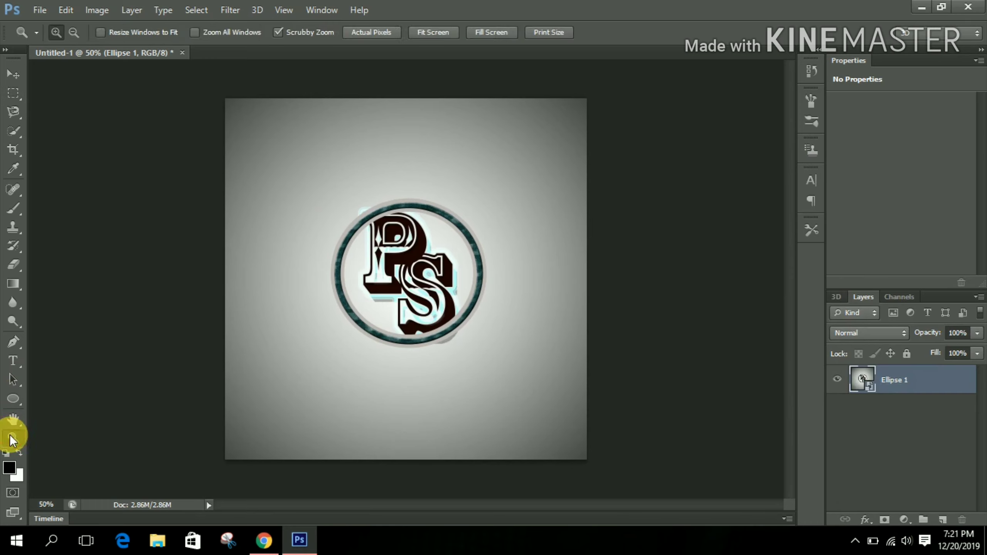
left_click_drag(253, 184, 493, 350)
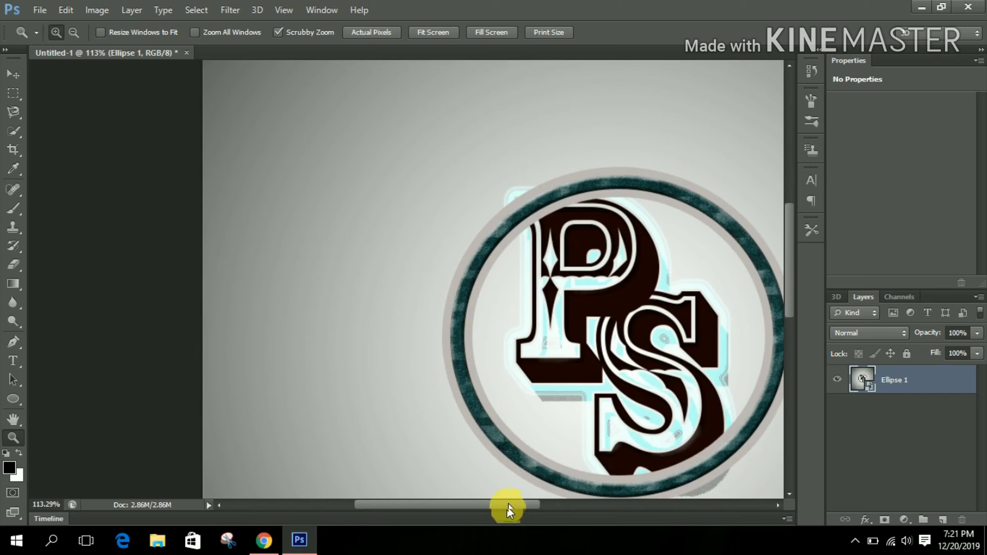
left_click_drag(507, 506, 544, 507)
scroll(544, 428, "down", 2)
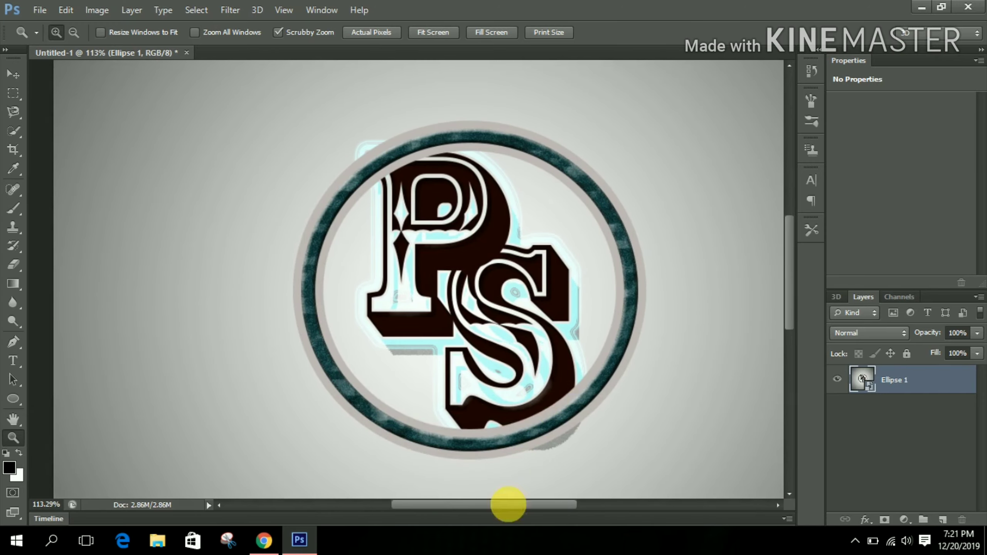